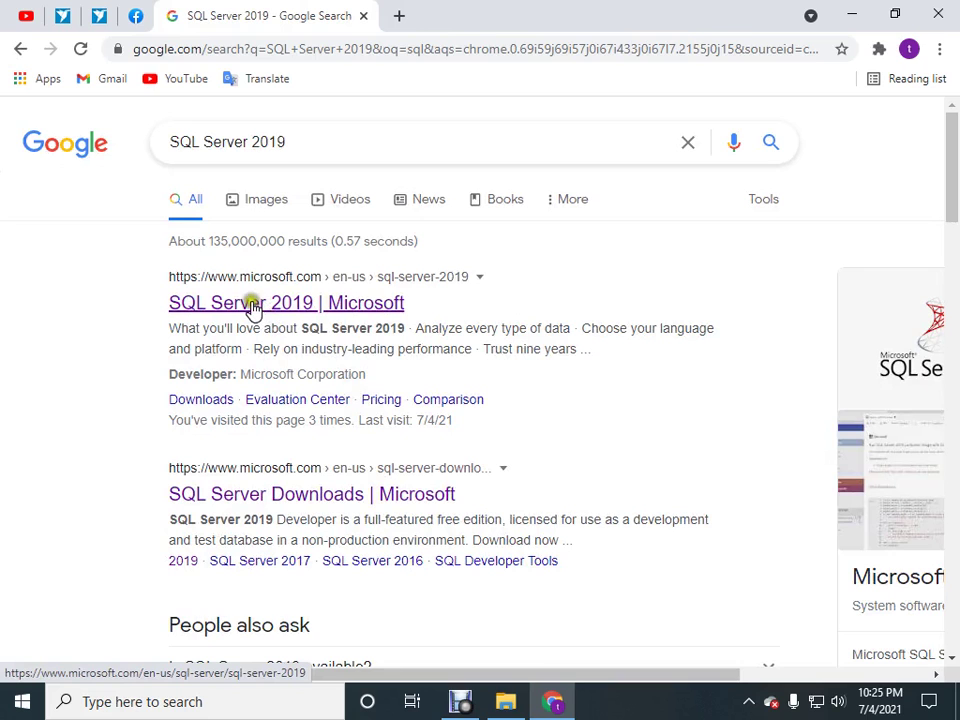
Go from the SQL Server 2019 search result to Microsoft's SQL Server downloads page.
left_click(252, 304)
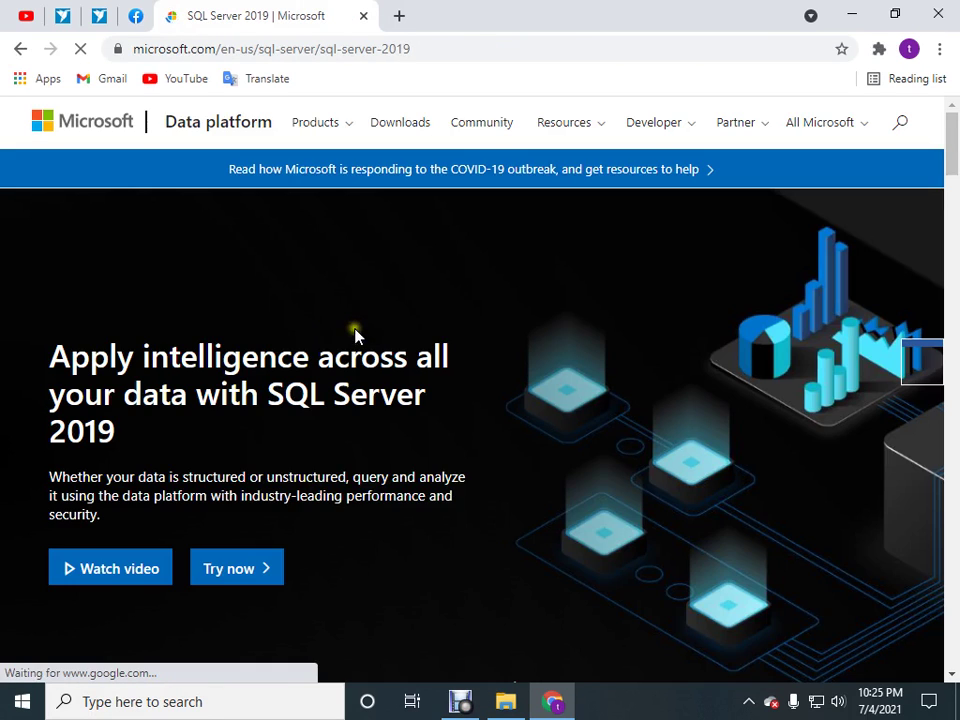
scroll(355, 335, "down", 3)
scroll(355, 338, "up", 3)
left_click(405, 129)
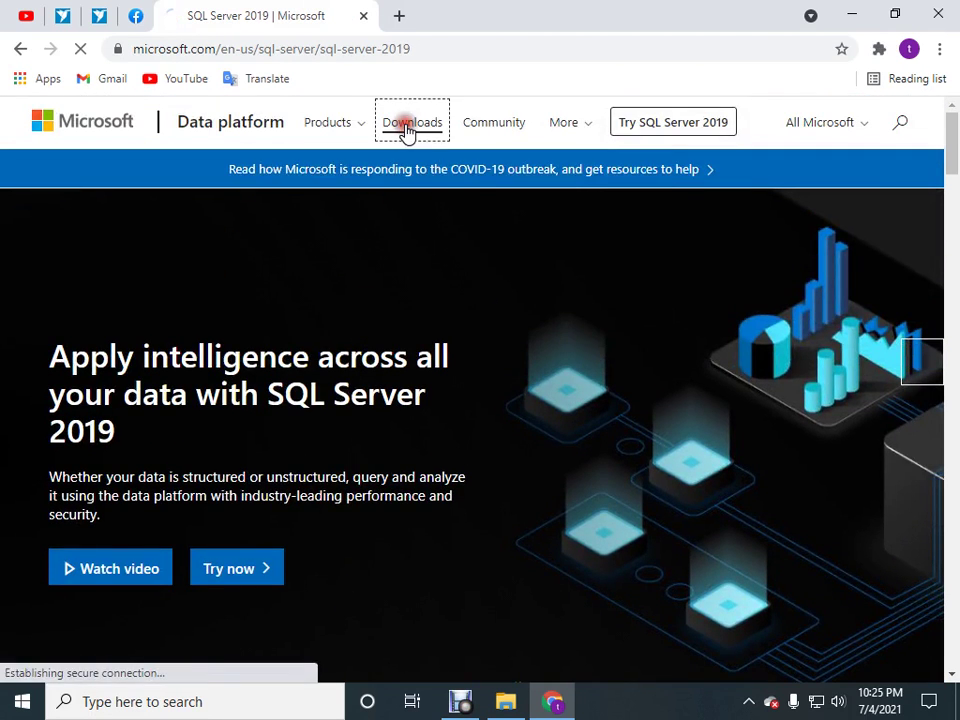
scroll(476, 440, "down", 9)
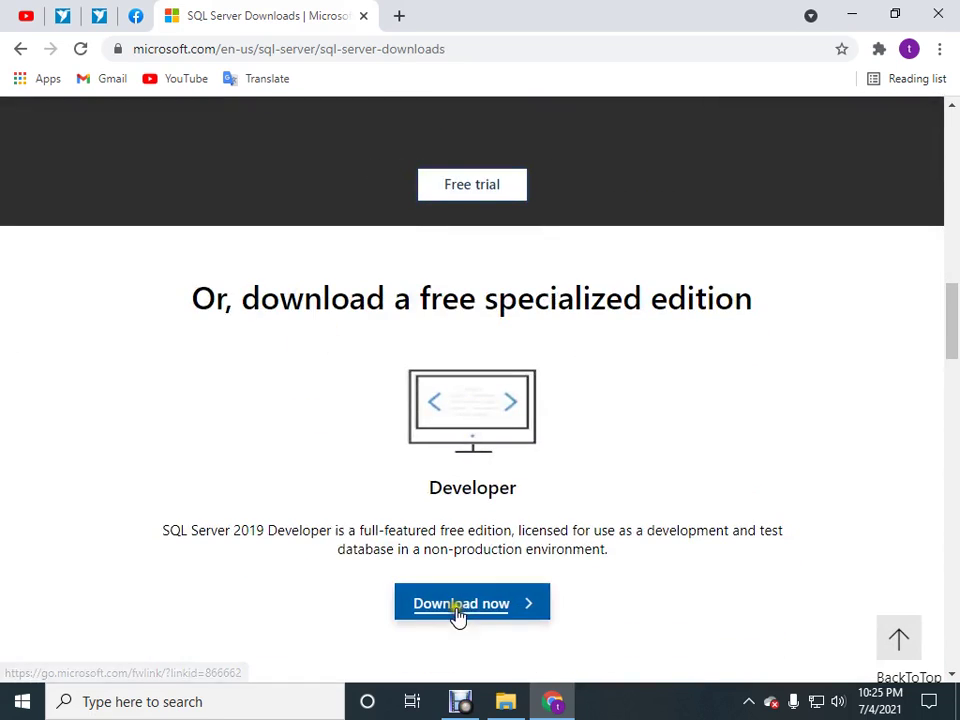
Abandon the Developer edition download in the download manager and bring the SQL Server folder forward.
left_click(478, 614)
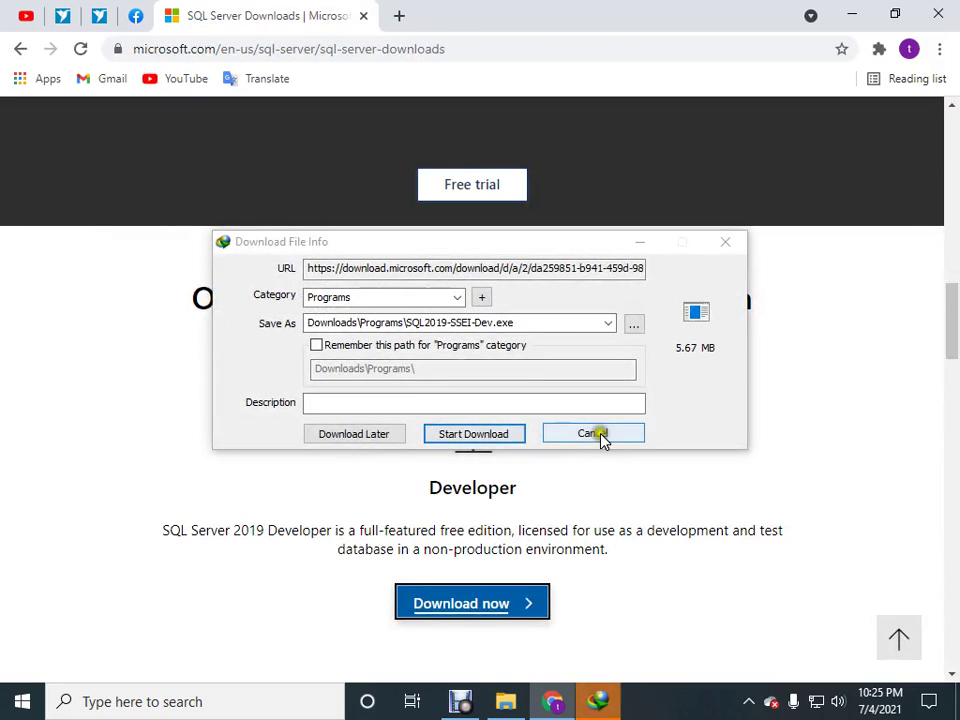
left_click(602, 434)
left_click(430, 433)
left_click(640, 423)
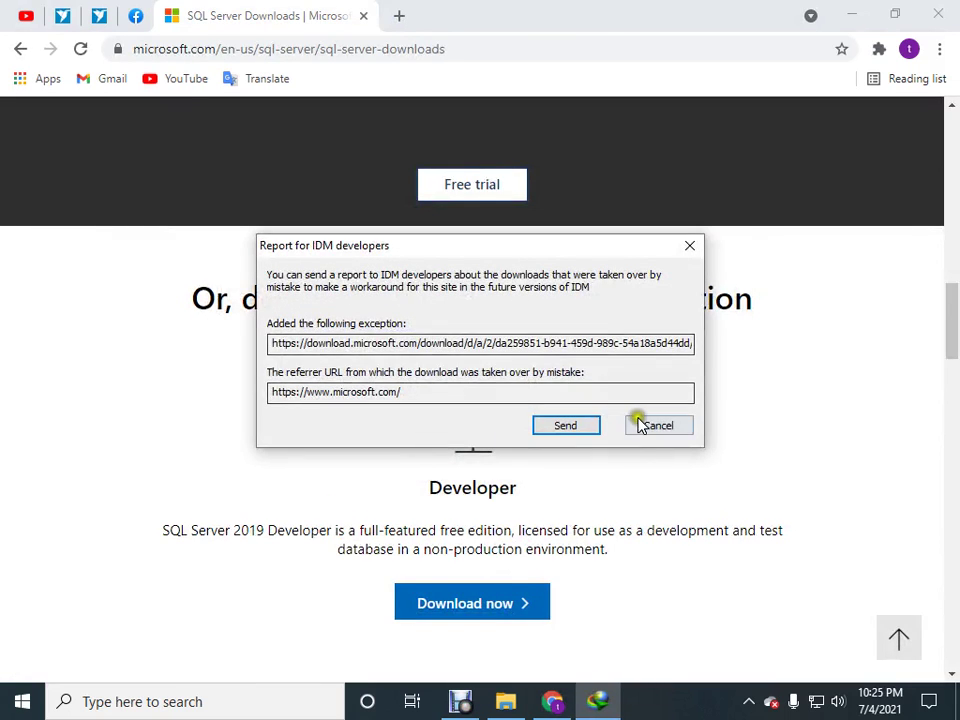
left_click(500, 703)
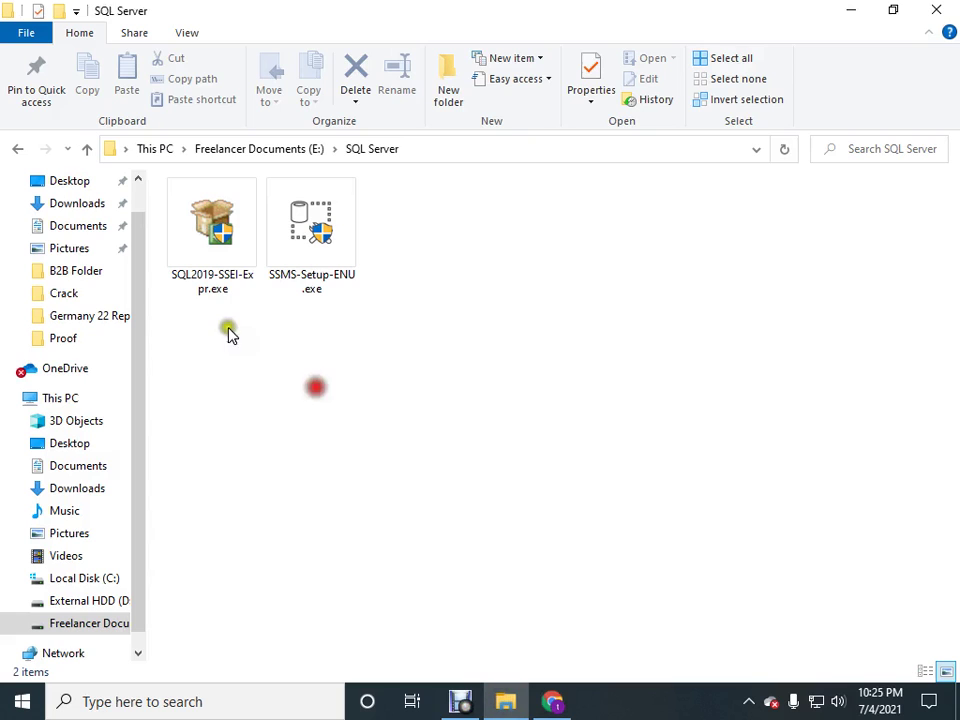
Refresh the SQL Server folder and run SQL2019-SSEI-Expr.exe with administrator approval.
right_click(227, 320)
left_click(277, 399)
double_click(213, 272)
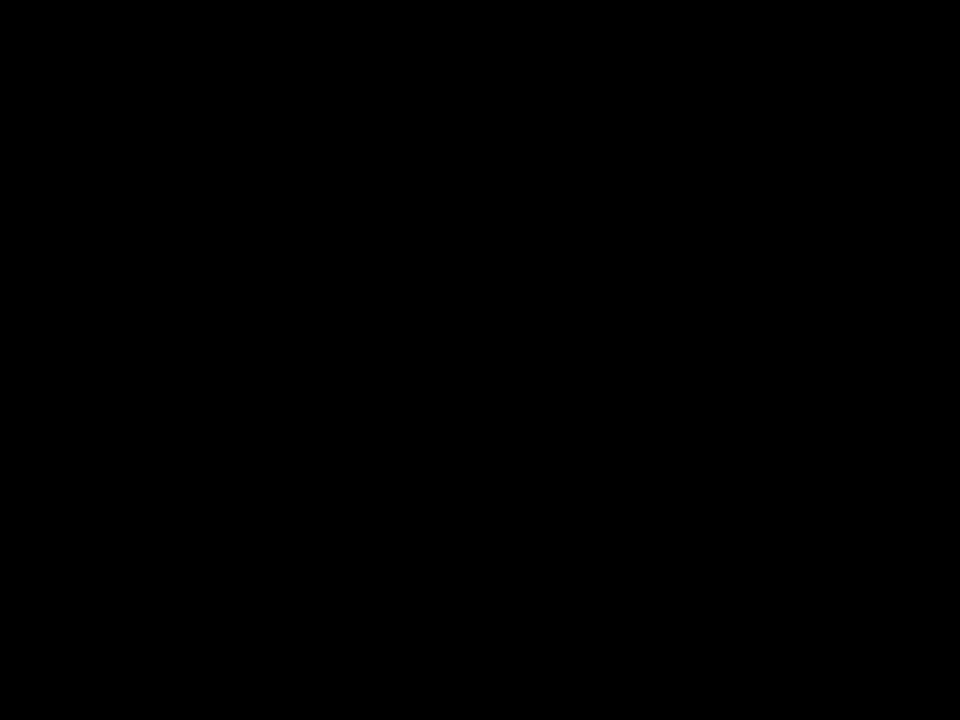
left_click(414, 479)
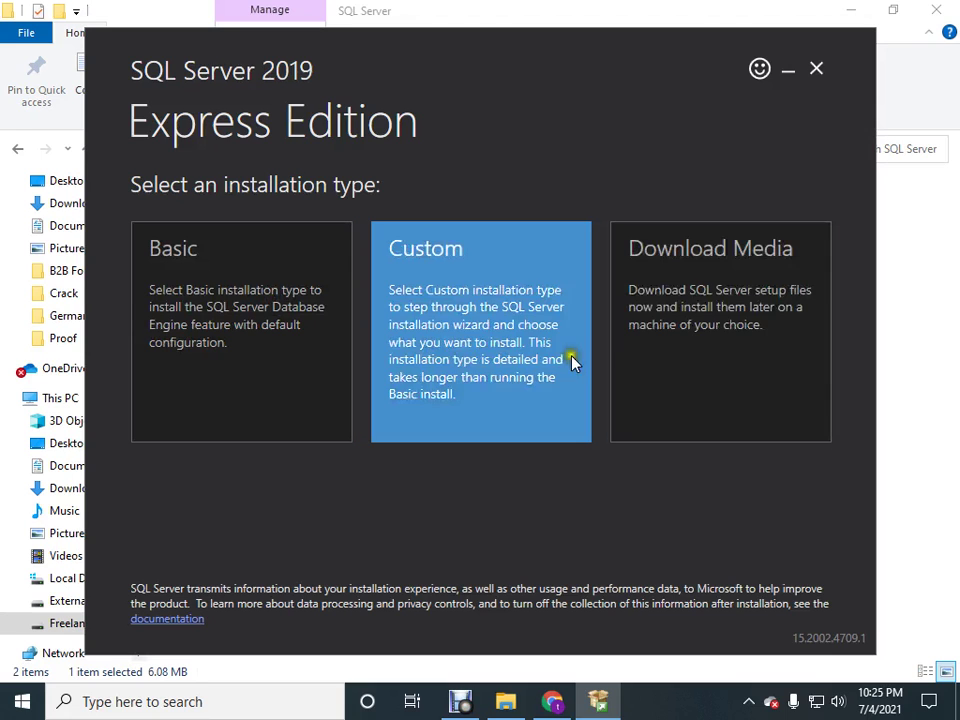
Choose the Custom installation type and download the Express package to C:\SQL2019.
left_click(468, 320)
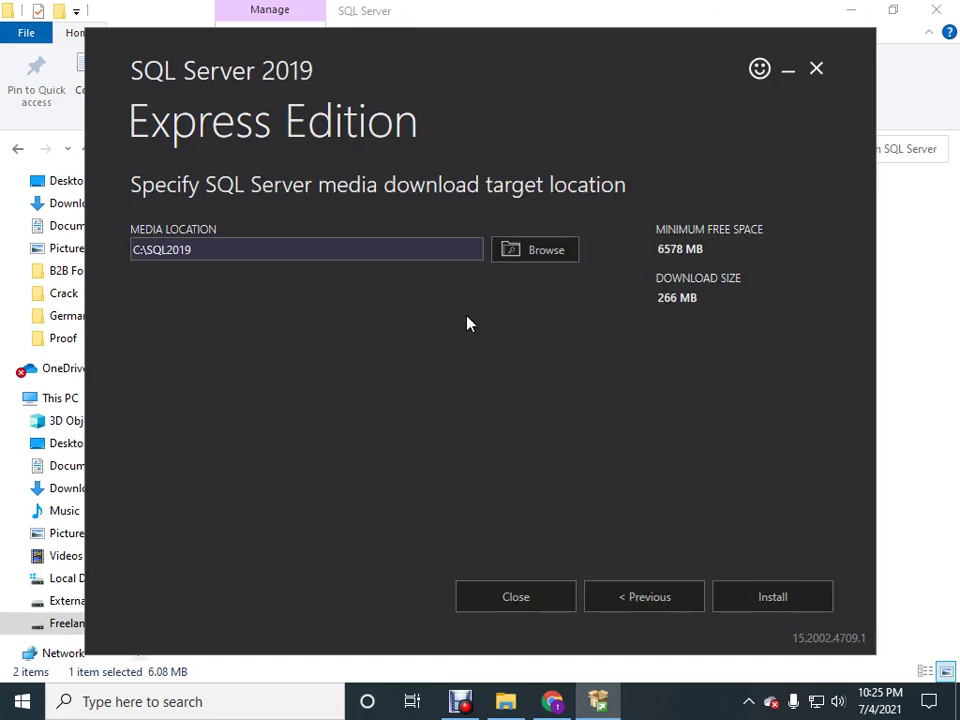
left_click(753, 606)
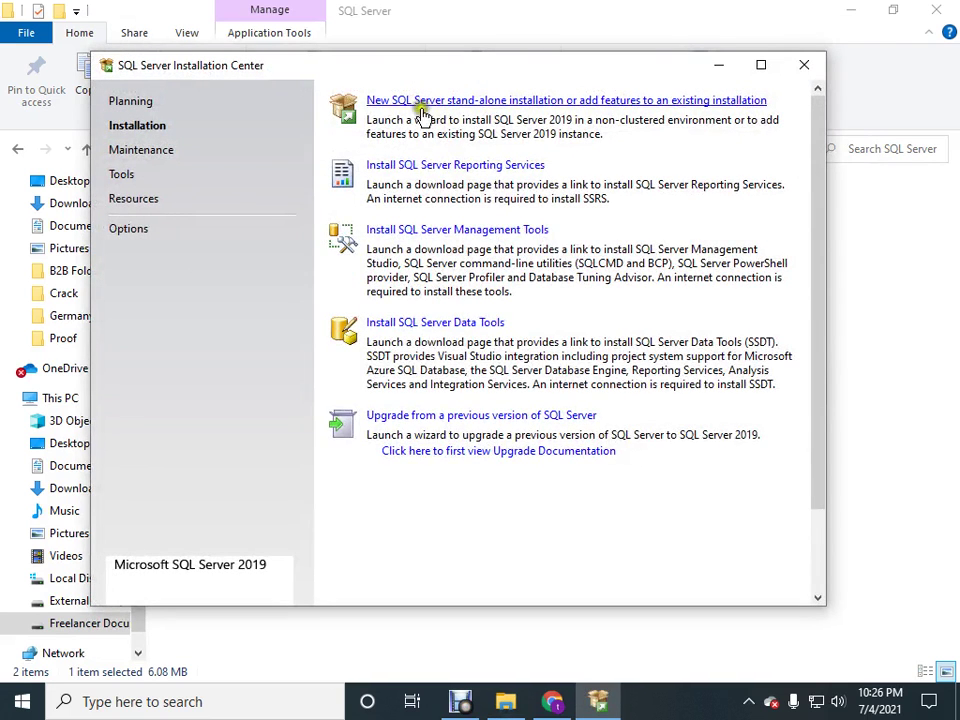
Start a new stand-alone installation, pass the update and rule checks, and accept the license terms.
left_click(385, 108)
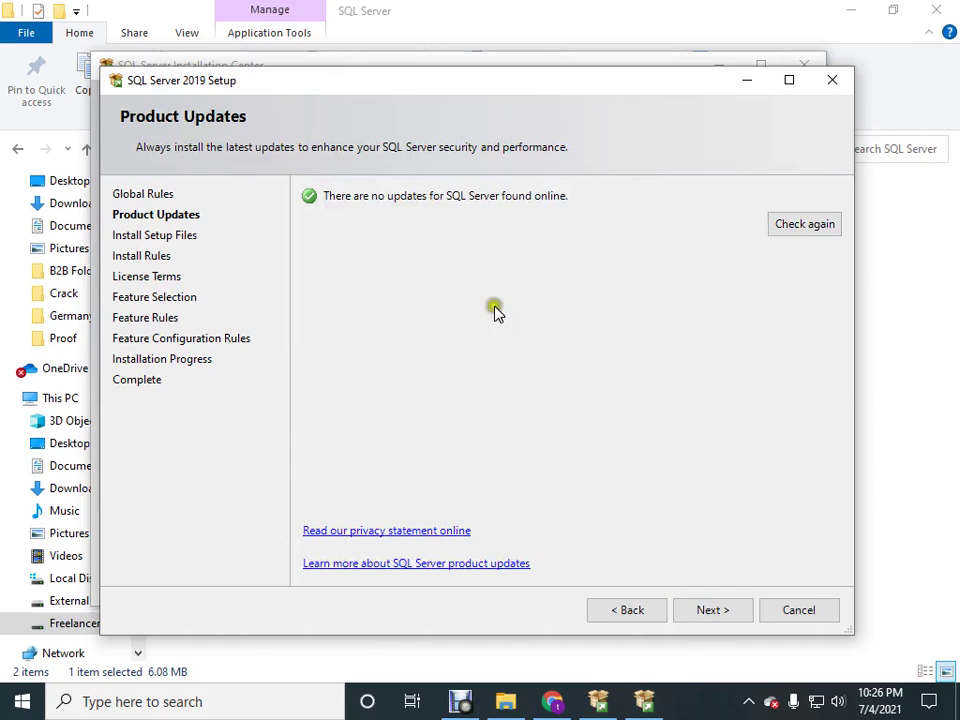
left_click(714, 611)
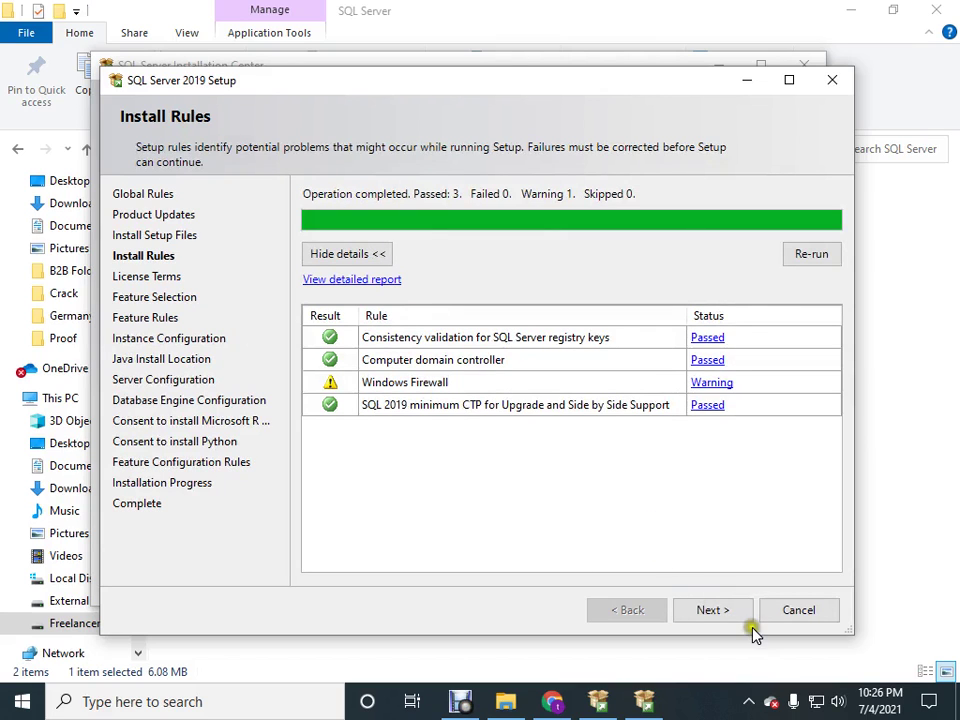
left_click(720, 612)
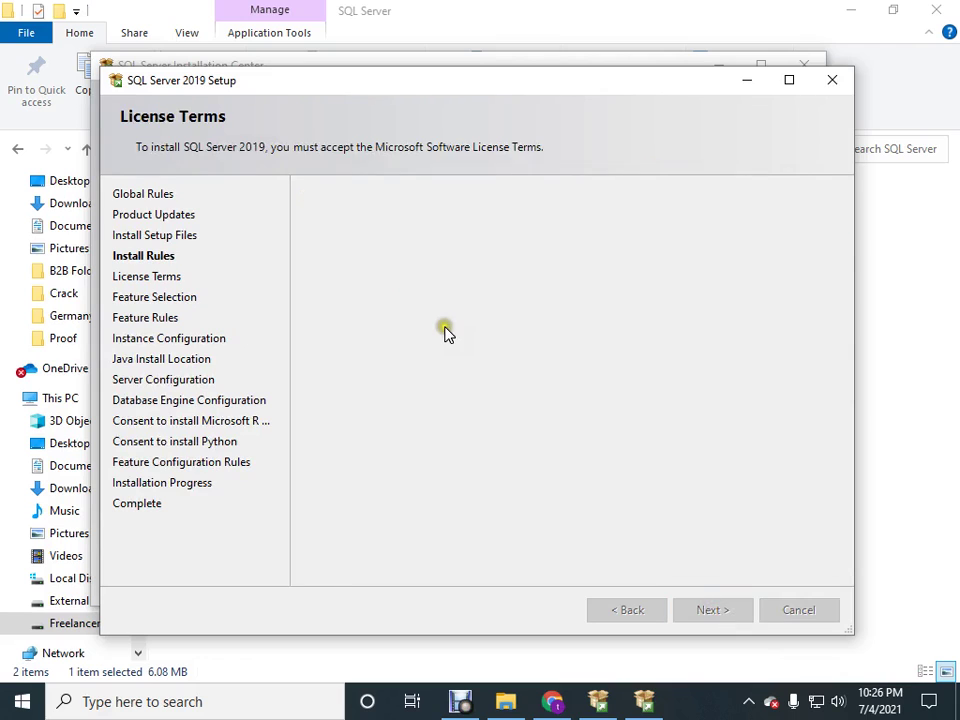
left_click(309, 487)
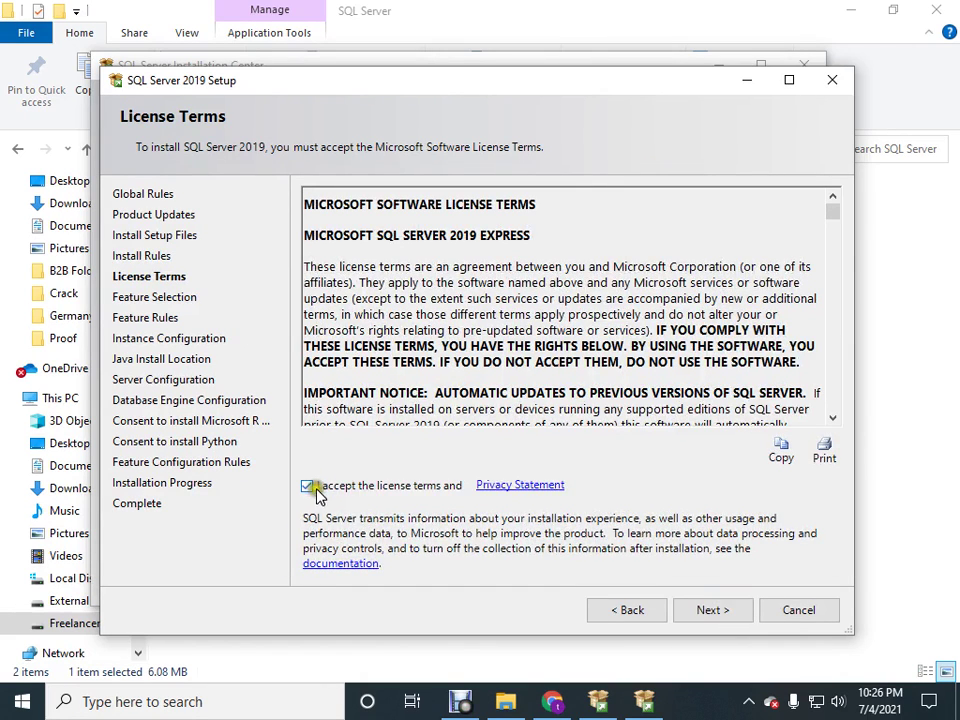
left_click(718, 612)
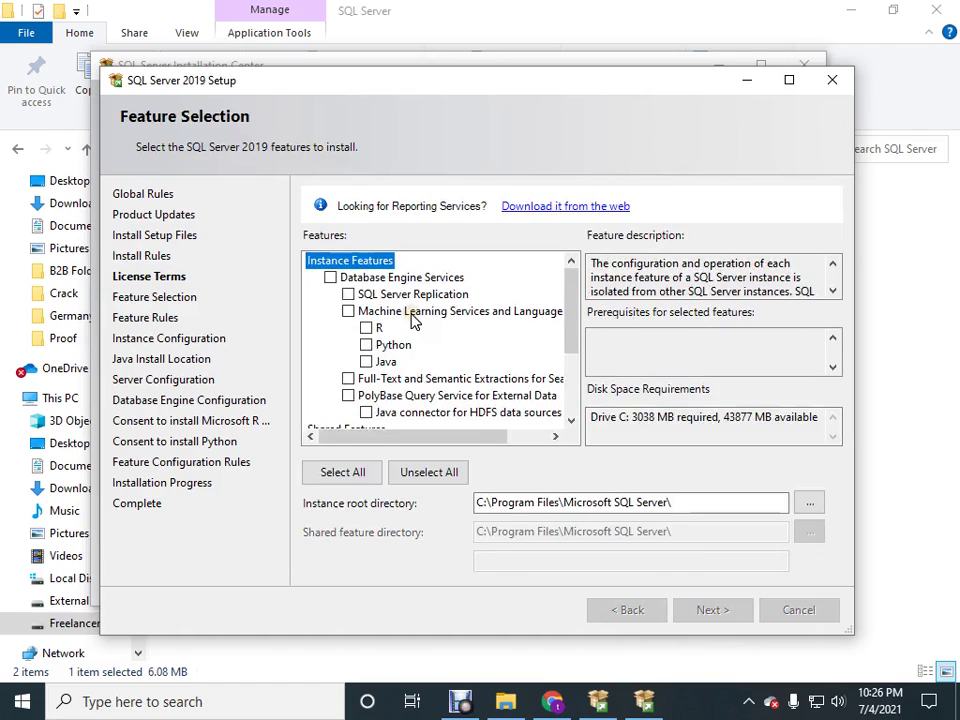
Select only Database Engine Services, keeping instance name SQLExpress and the default service accounts.
left_click(436, 487)
left_click(330, 277)
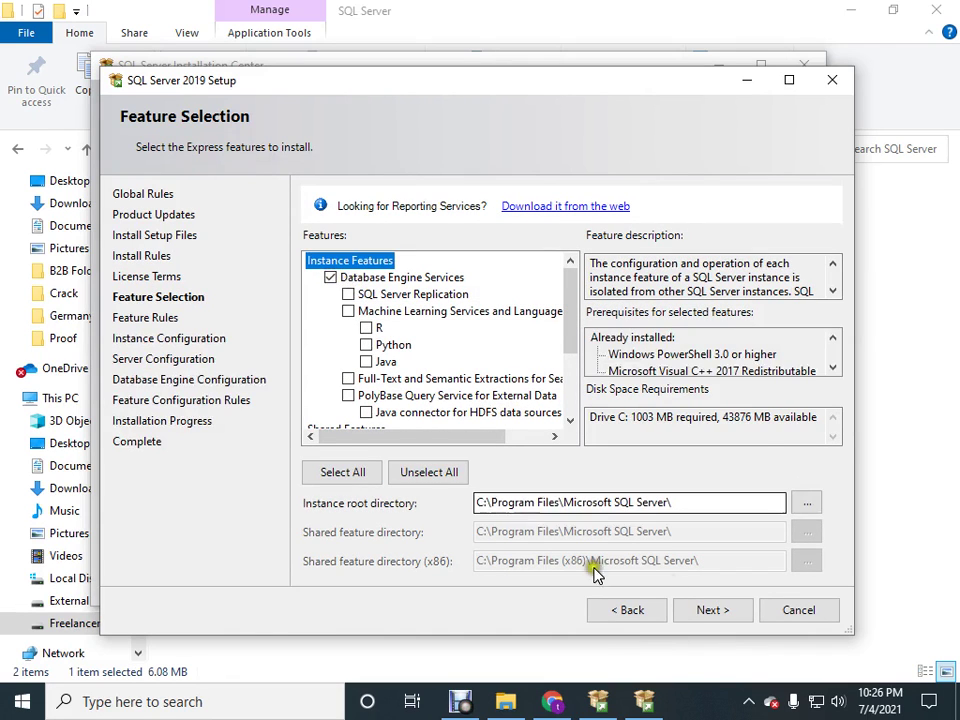
left_click(717, 612)
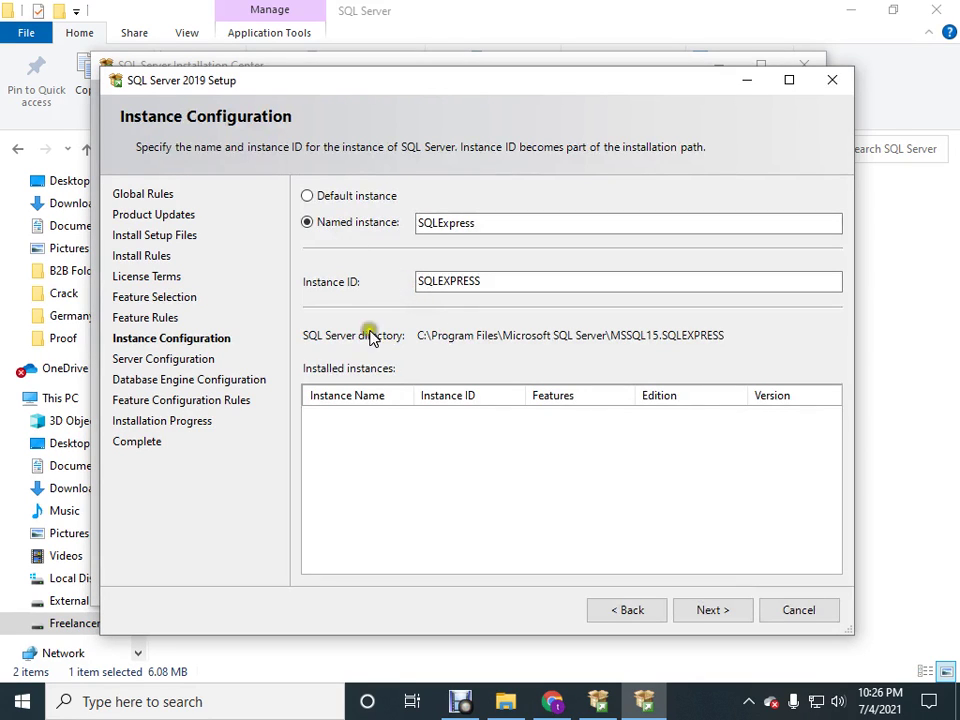
left_click(709, 614)
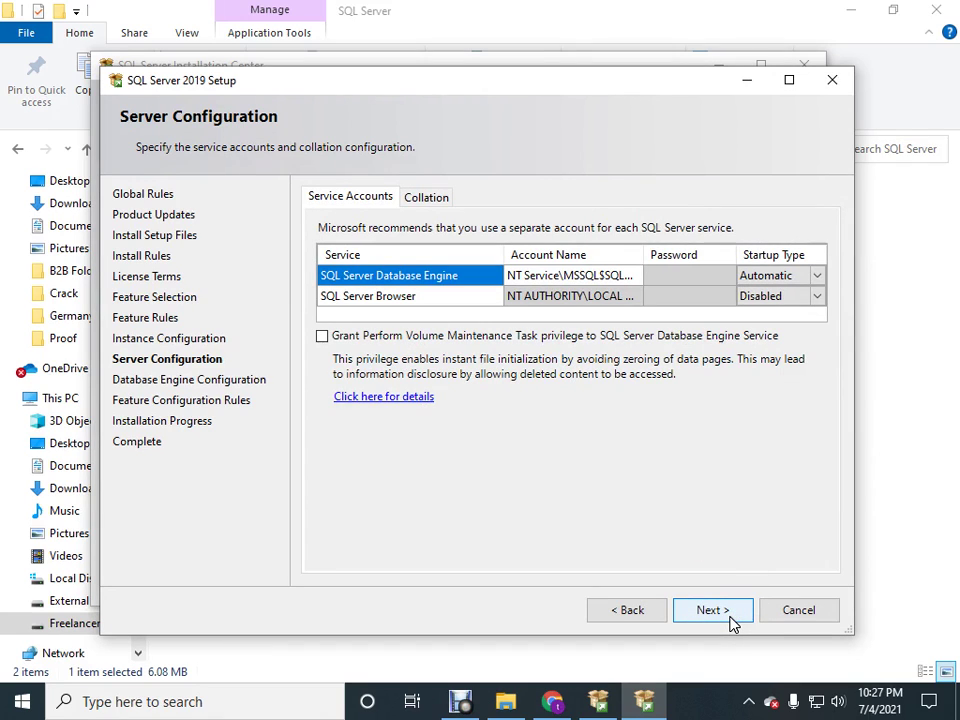
left_click(712, 610)
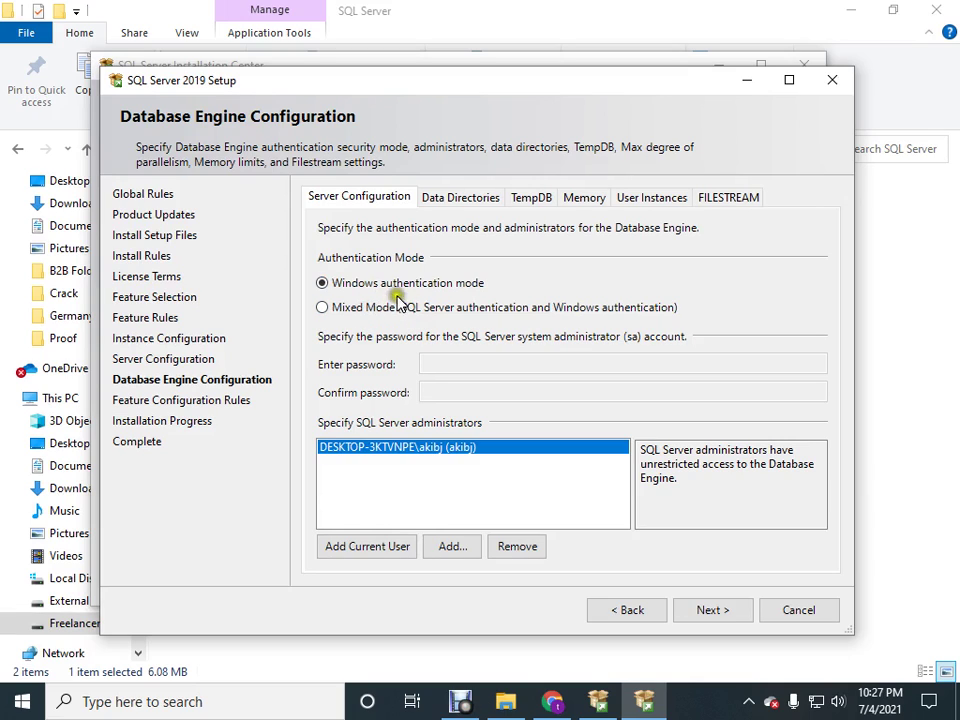
Use Mixed Mode authentication, enter and confirm the sa password, and start the installation.
left_click(405, 288)
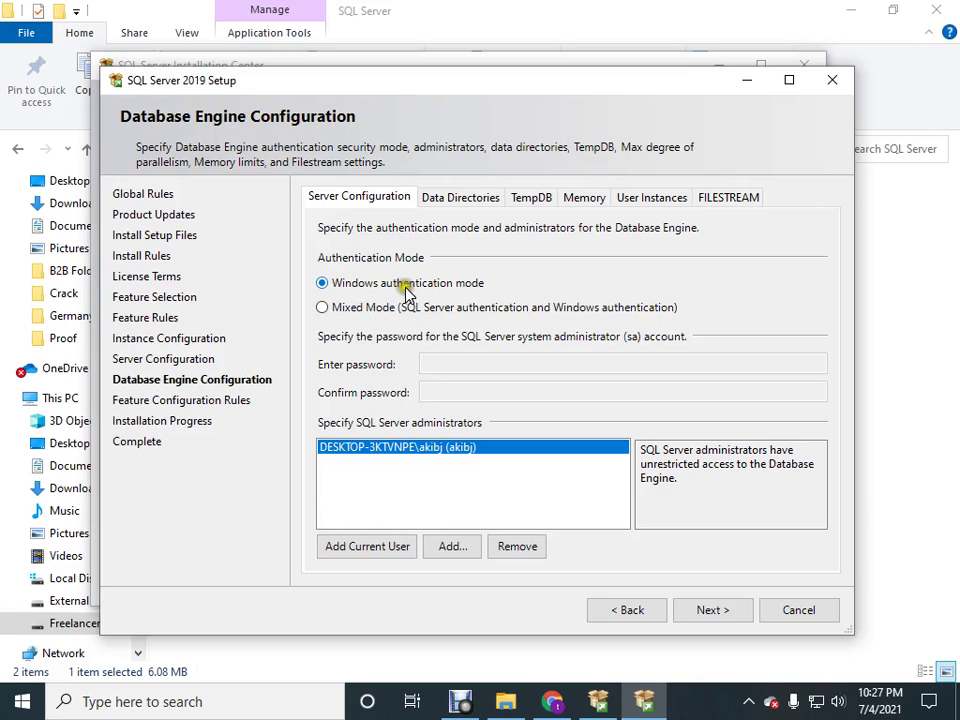
left_click(322, 308)
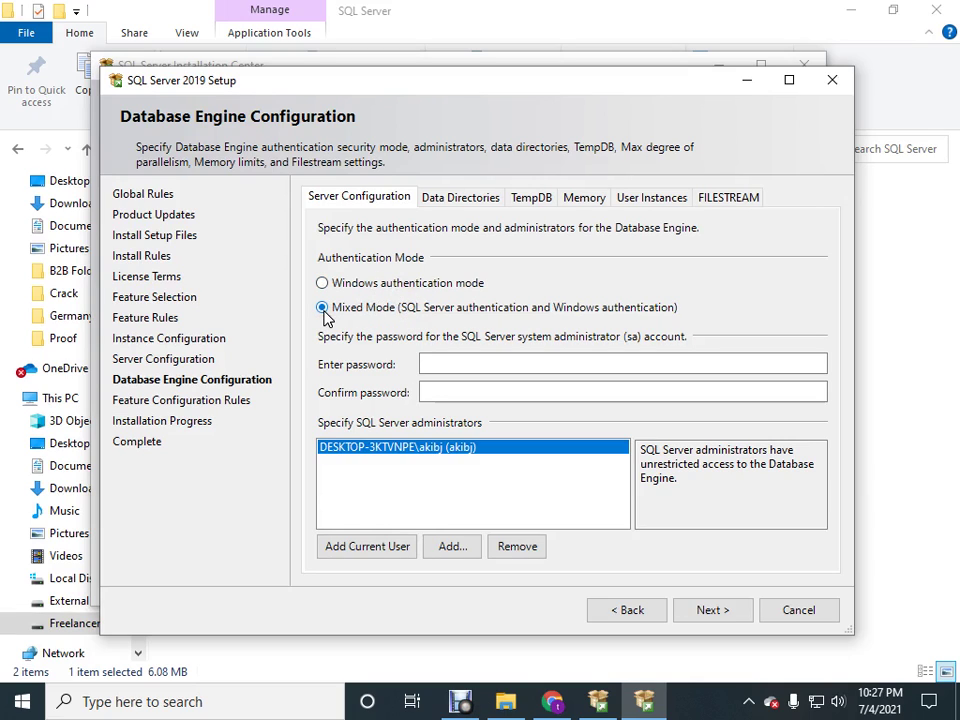
left_click(364, 549)
left_click(456, 364)
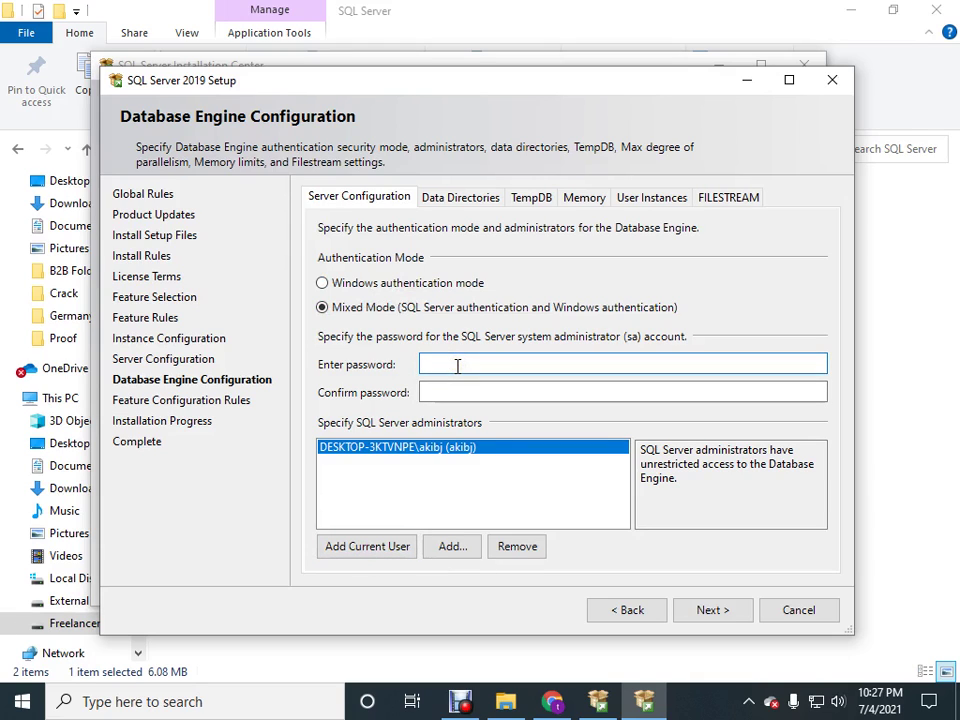
type("12")
left_click(461, 393)
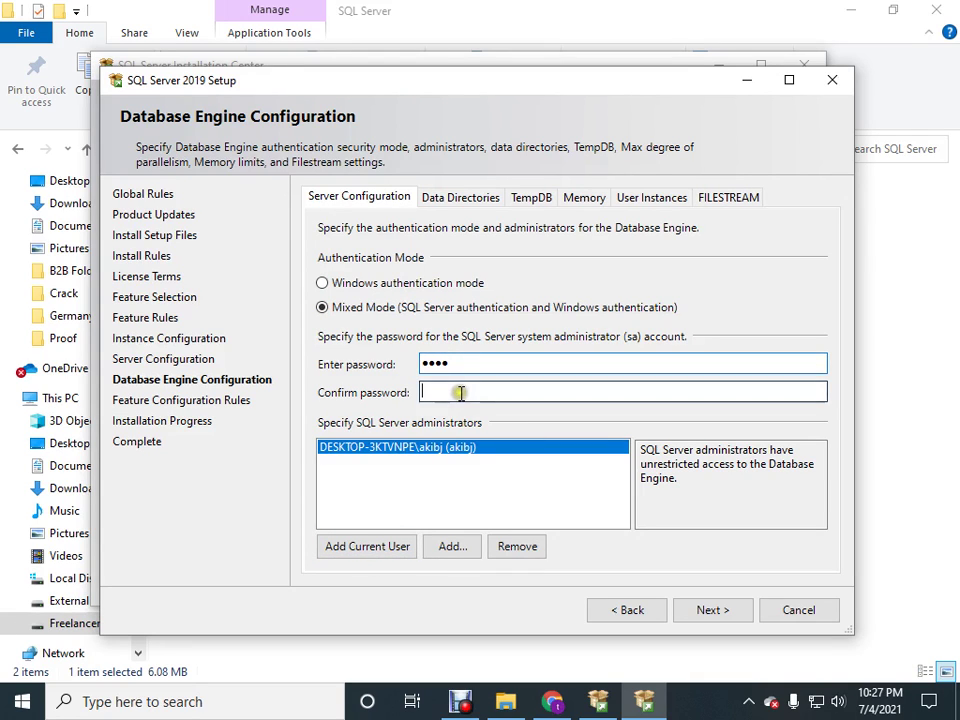
type("12")
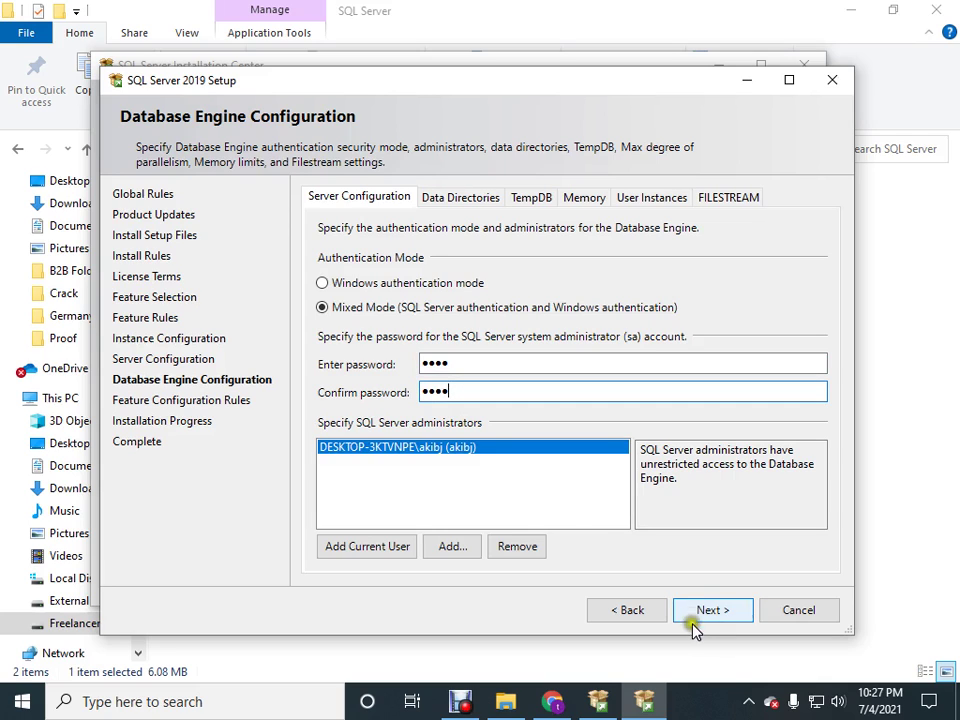
left_click(367, 546)
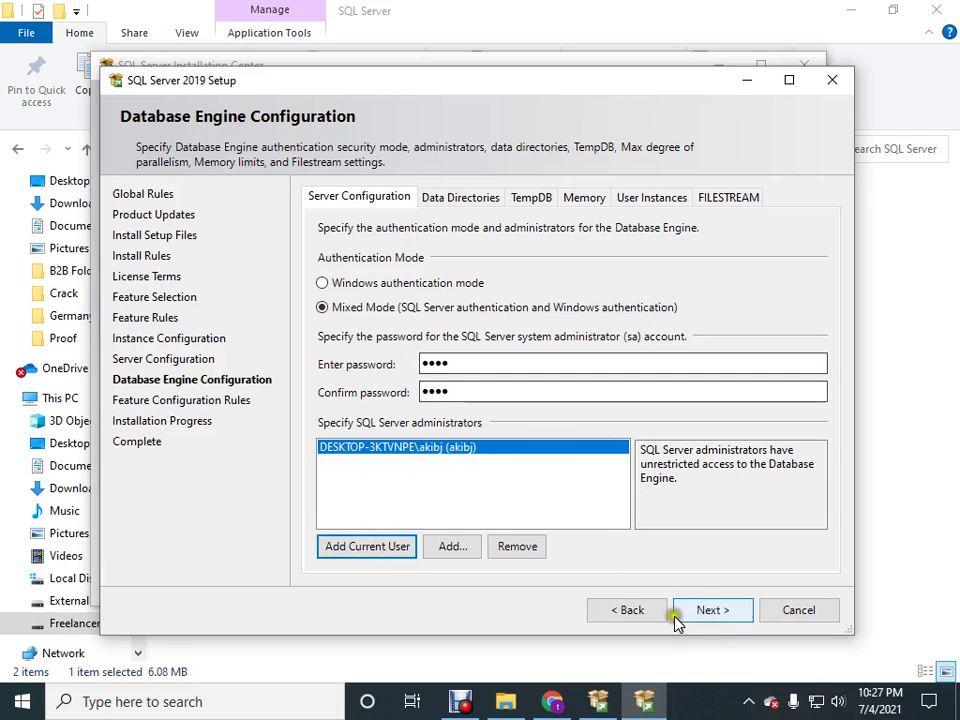
left_click(720, 614)
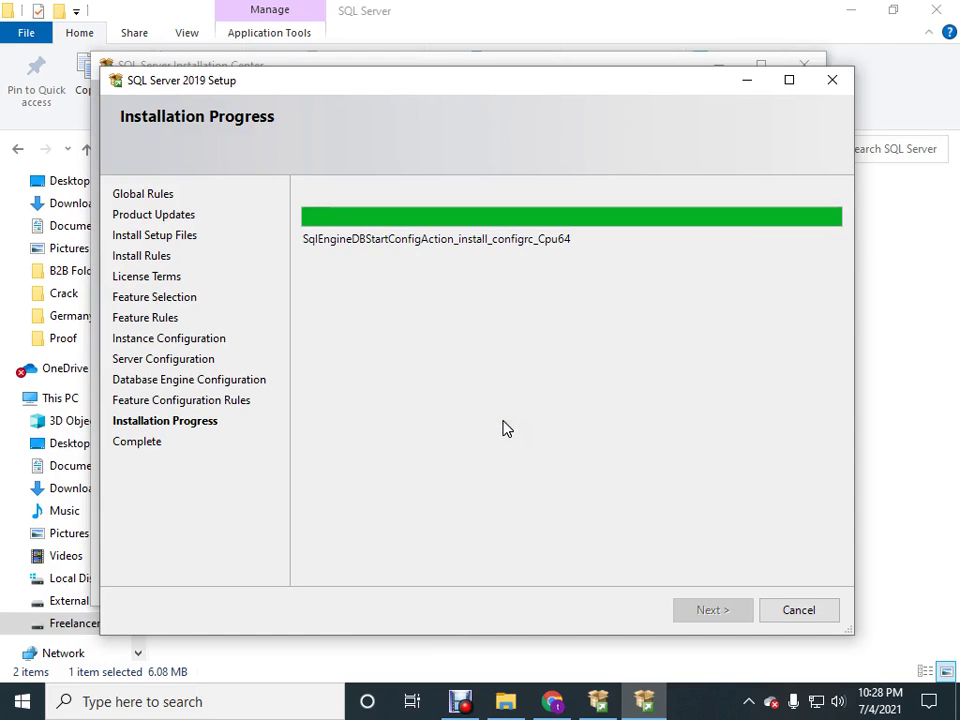
Reposition the setup window while the installation progresses toward completion.
left_click_drag(437, 86, 440, 118)
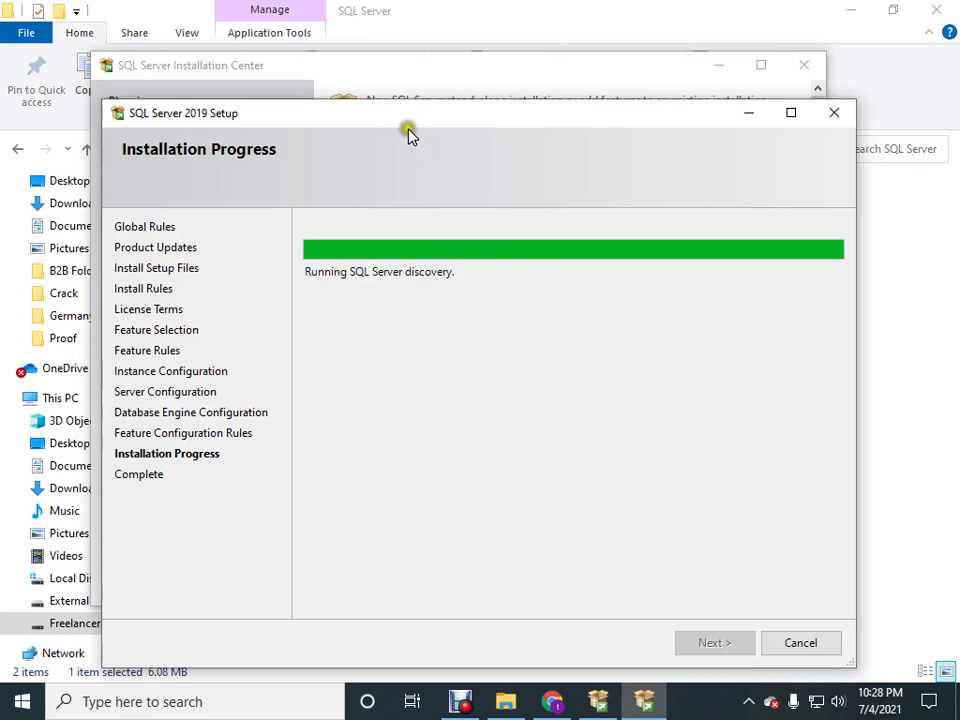
left_click_drag(402, 122, 401, 83)
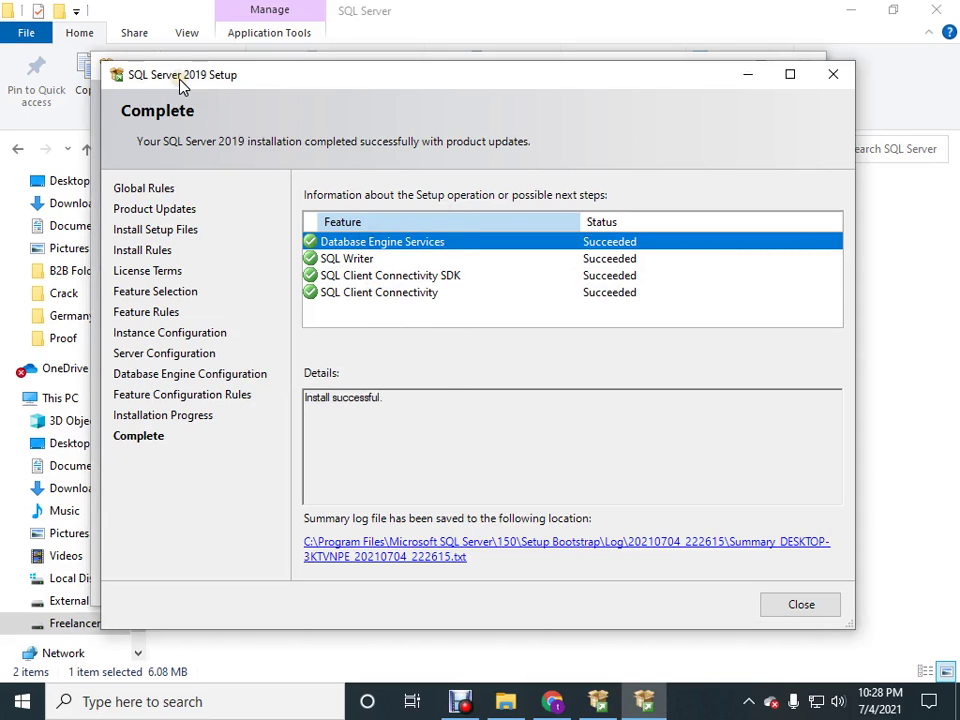
Close the Setup Complete summary to return to the SQL Server Installation Center.
left_click(797, 607)
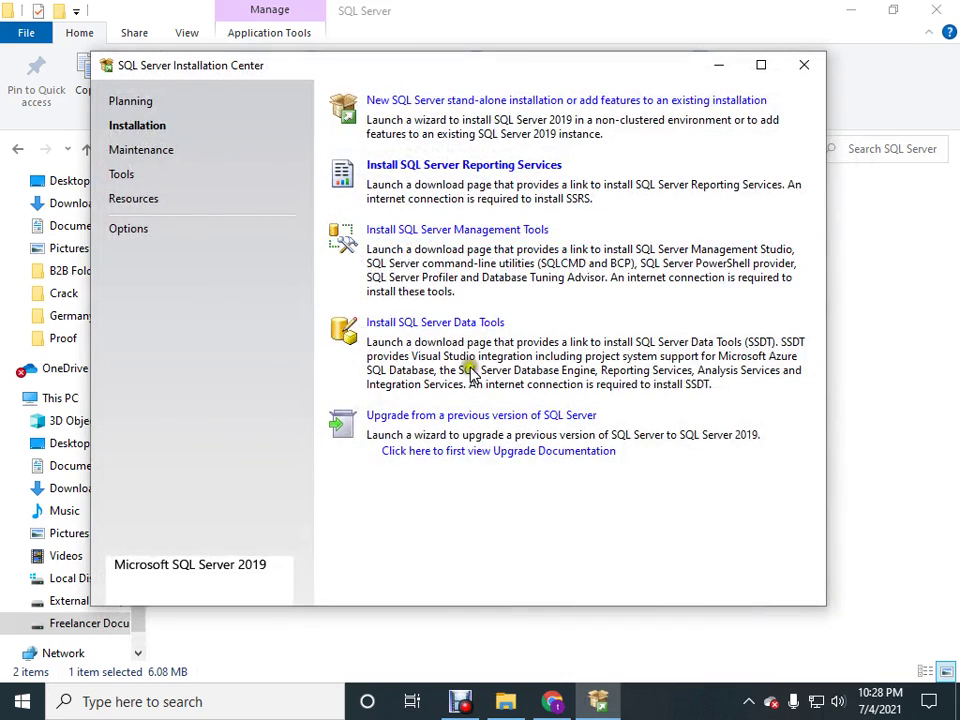
Open the SSMS download page from the Installation Center and review its 18.9.1 download link.
left_click(404, 238)
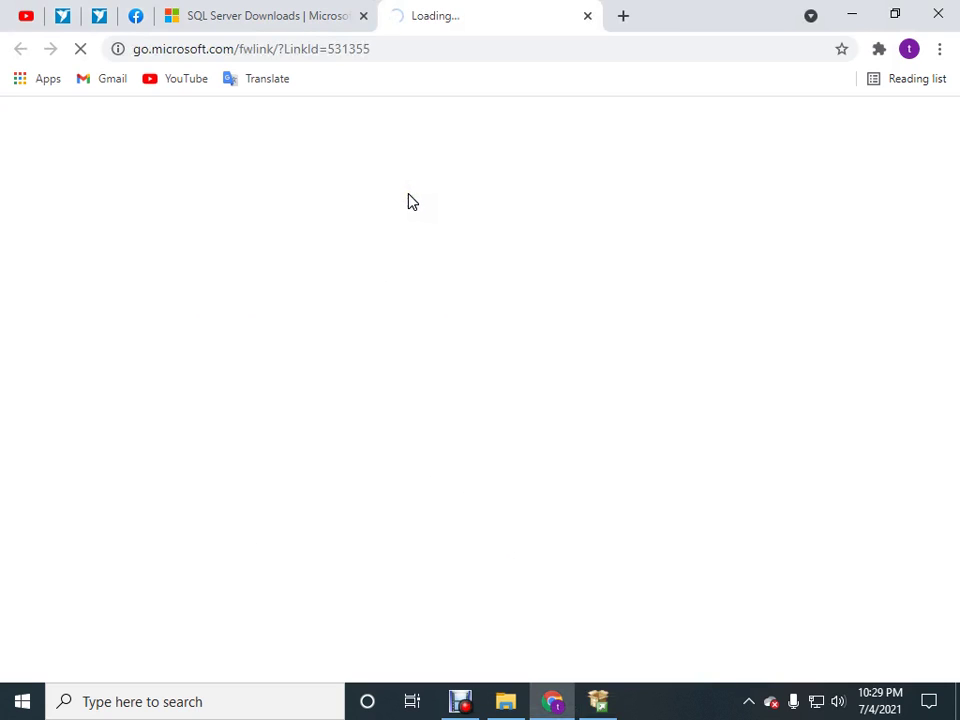
left_click(600, 706)
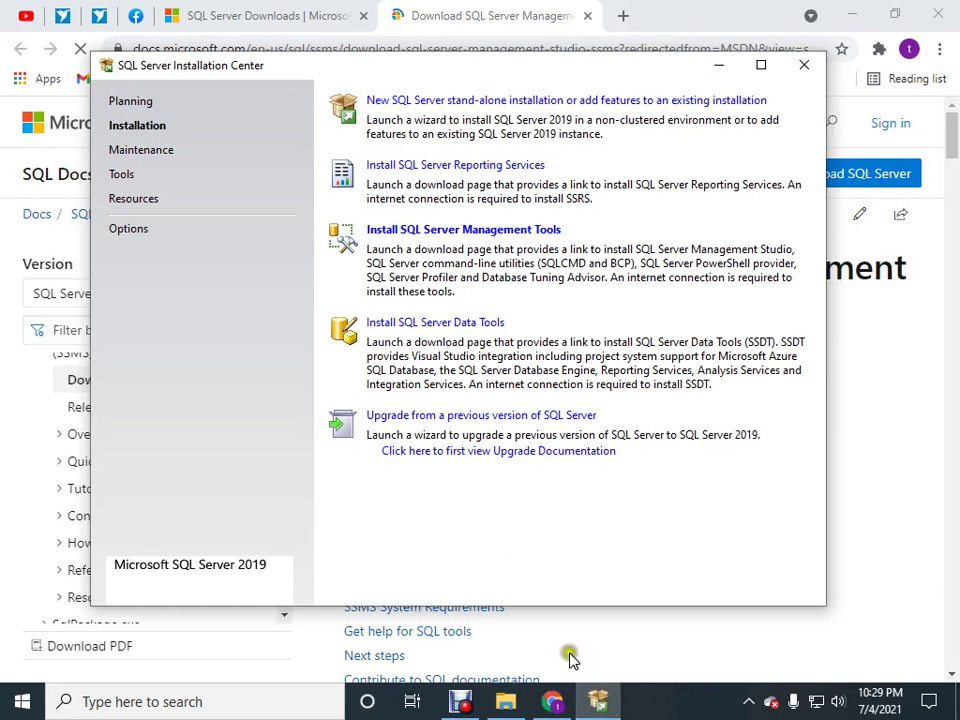
left_click(420, 44)
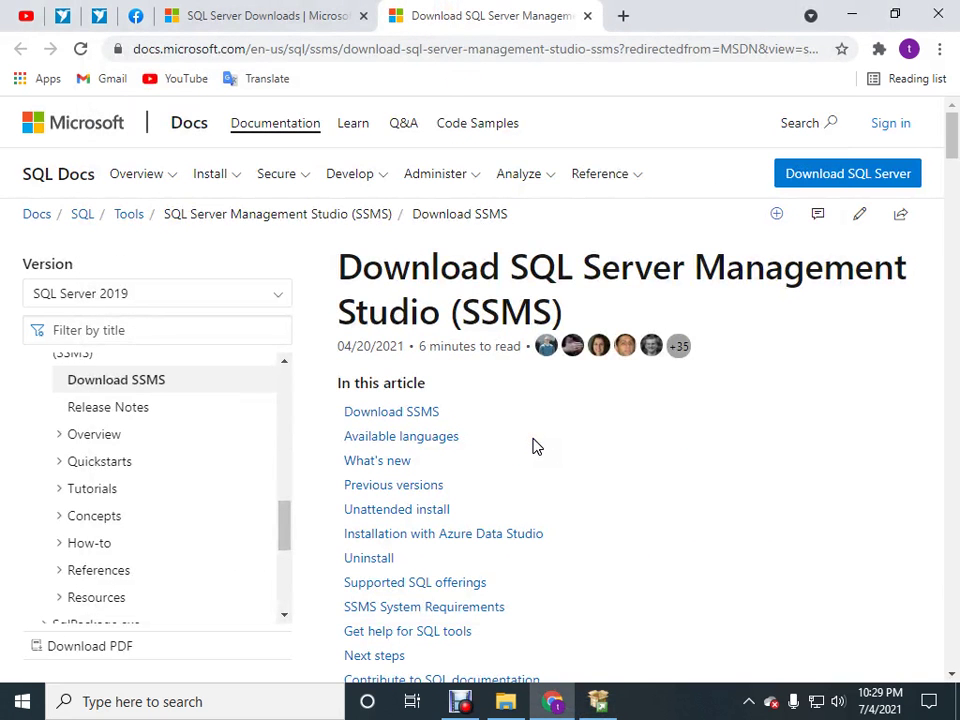
scroll(535, 447, "down", 10)
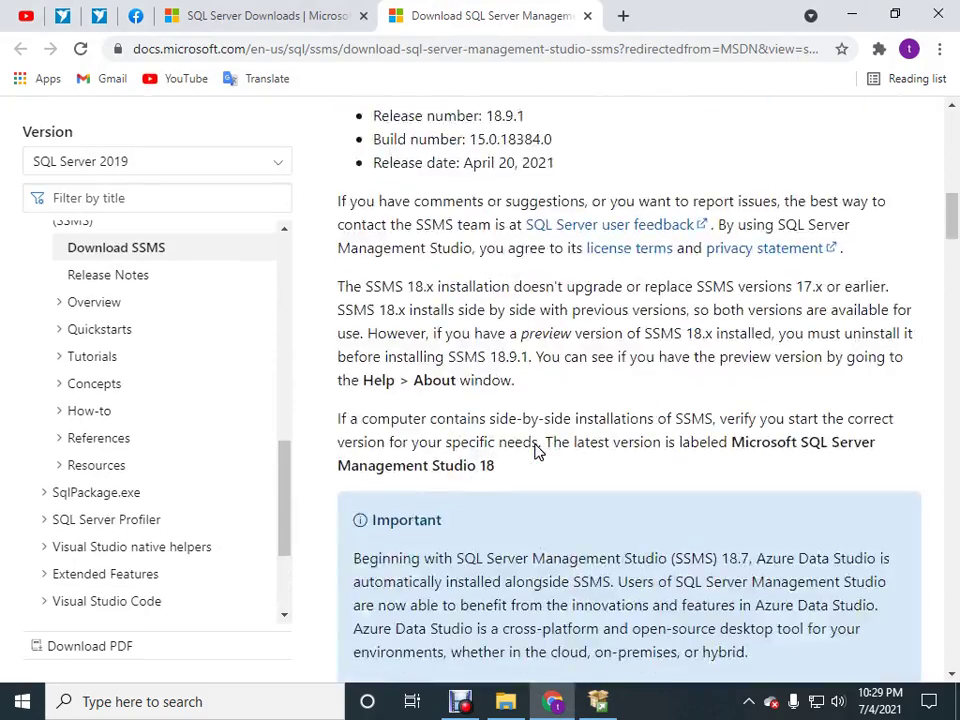
scroll(535, 450, "up", 8)
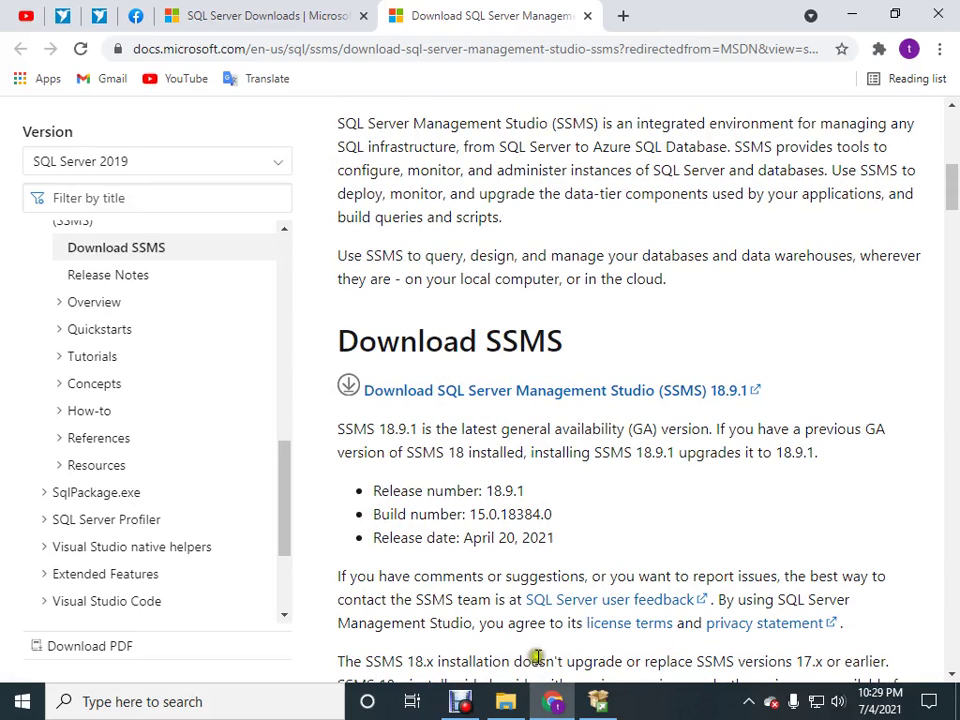
left_click(516, 706)
Refresh the SQL Server folder and run the SSMS-Setup-ENU.exe installer.
right_click(376, 270)
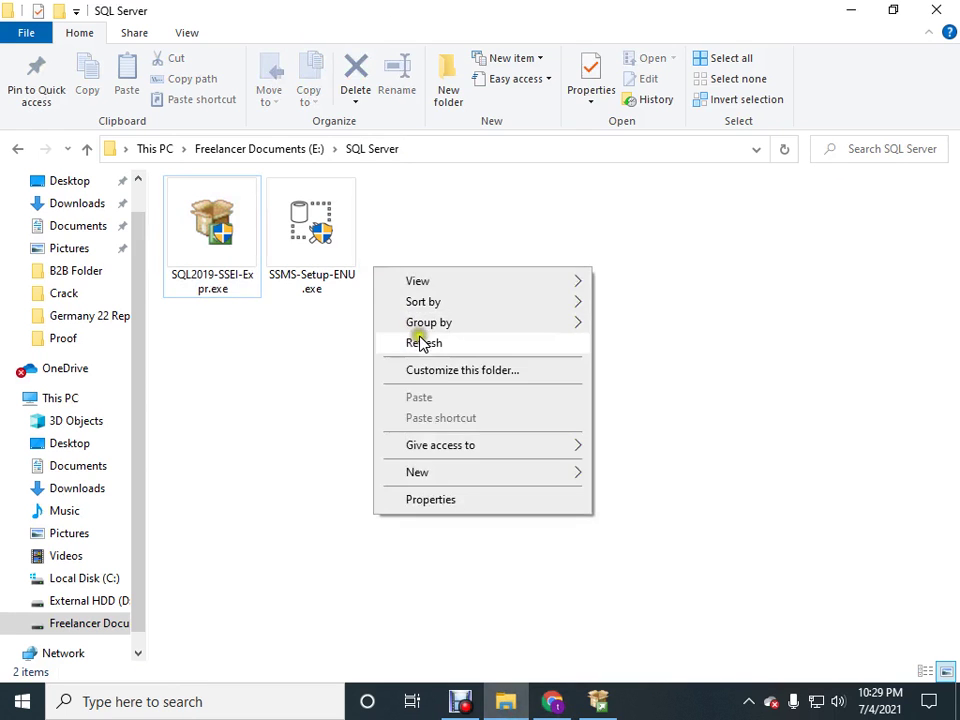
left_click(422, 340)
left_click(302, 252)
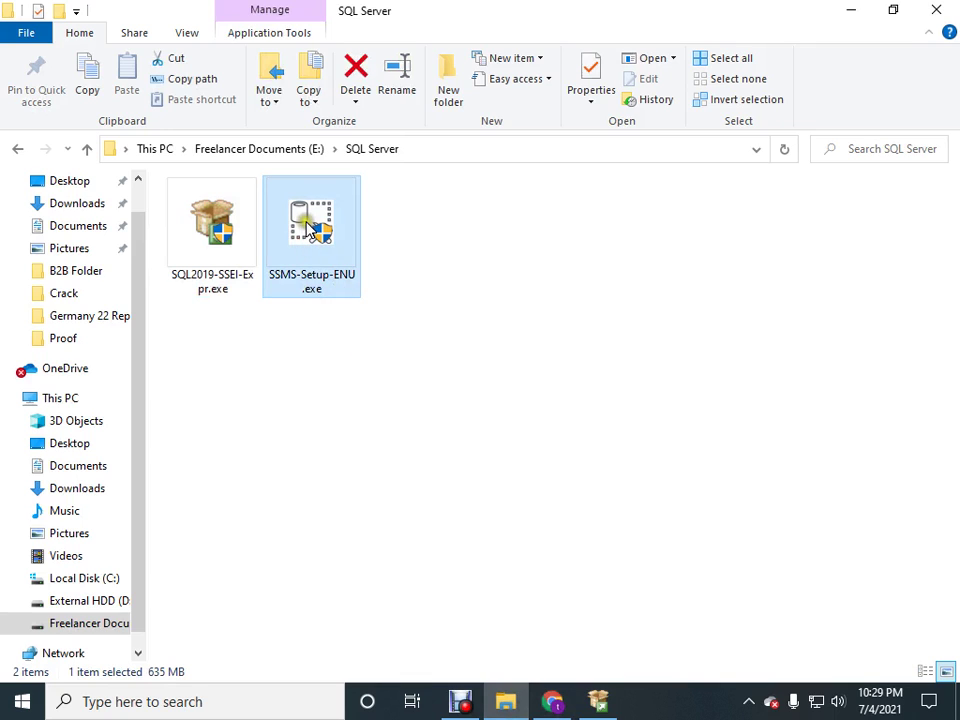
double_click(310, 212)
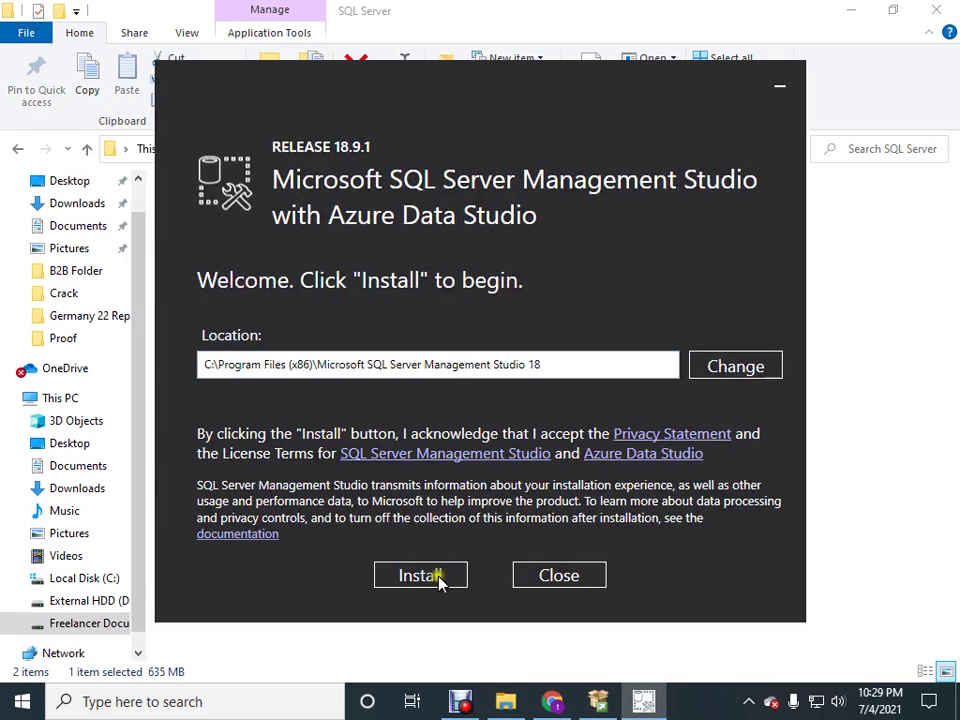
Install SSMS 18.9.1 to completion, then close its setup and the SQL Server Installation Center.
left_click(434, 579)
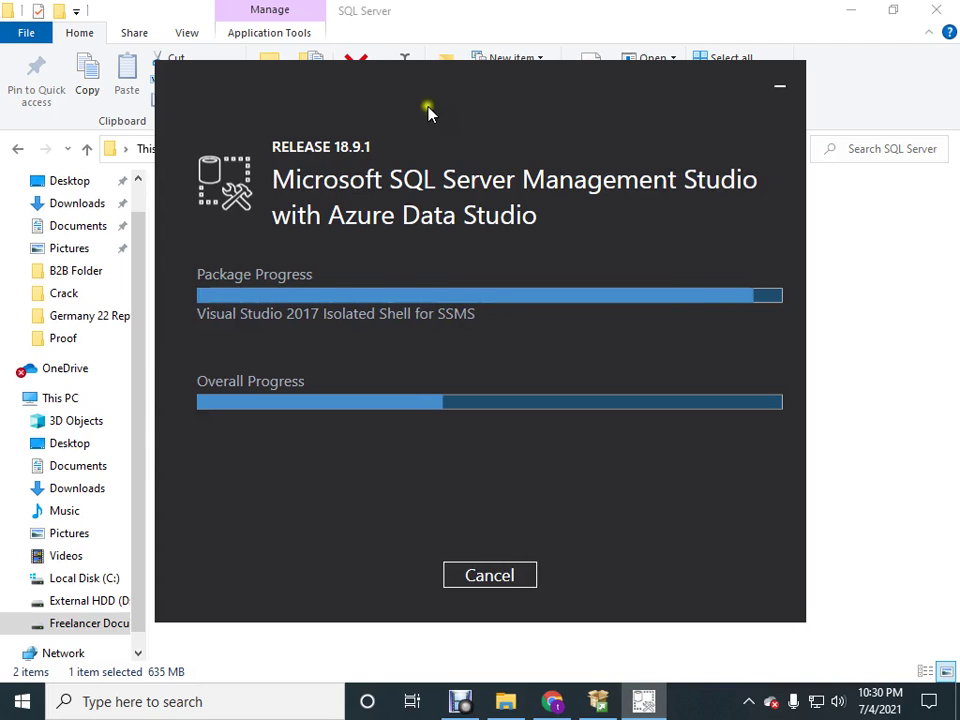
mouse_move(427, 112)
left_mouse_down()
mouse_move(422, 71)
mouse_move(448, 204)
mouse_move(425, 97)
left_mouse_up()
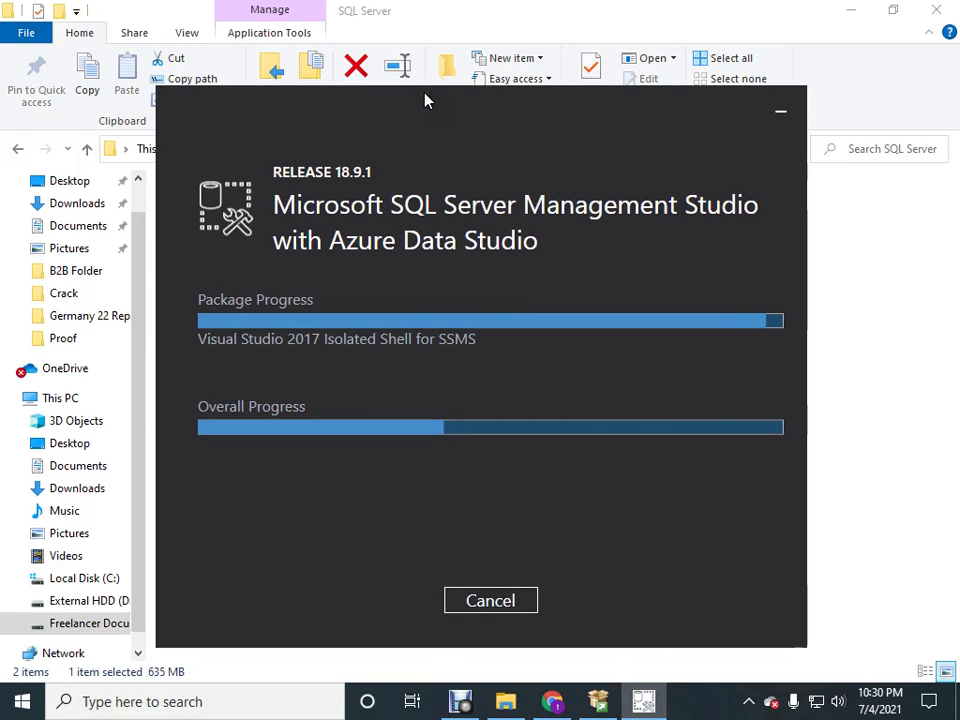
left_click(749, 701)
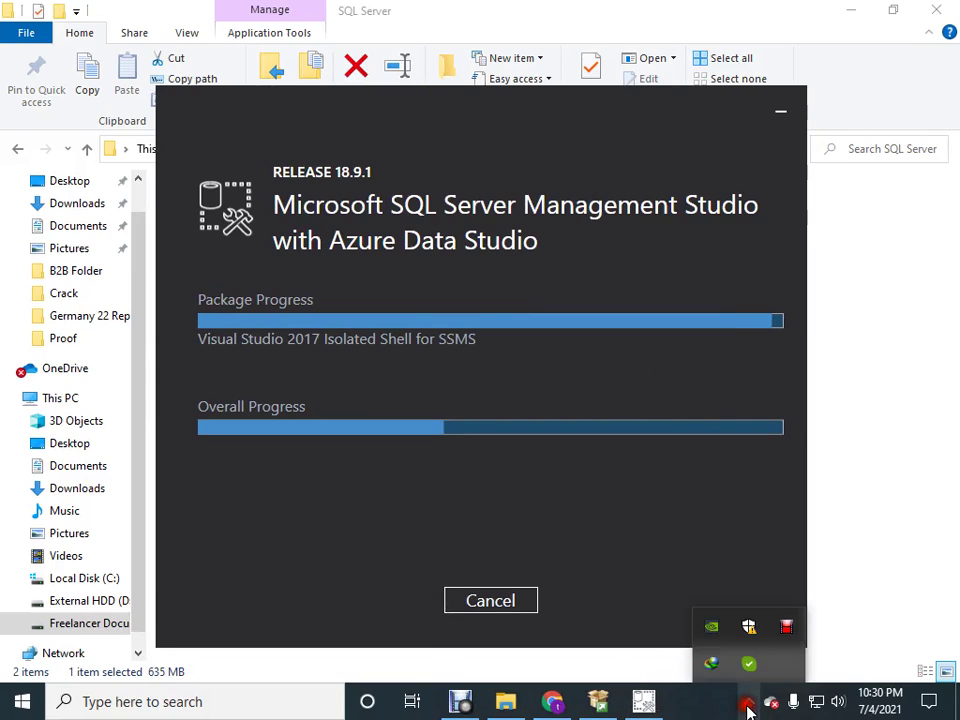
right_click(786, 626)
left_click(834, 566)
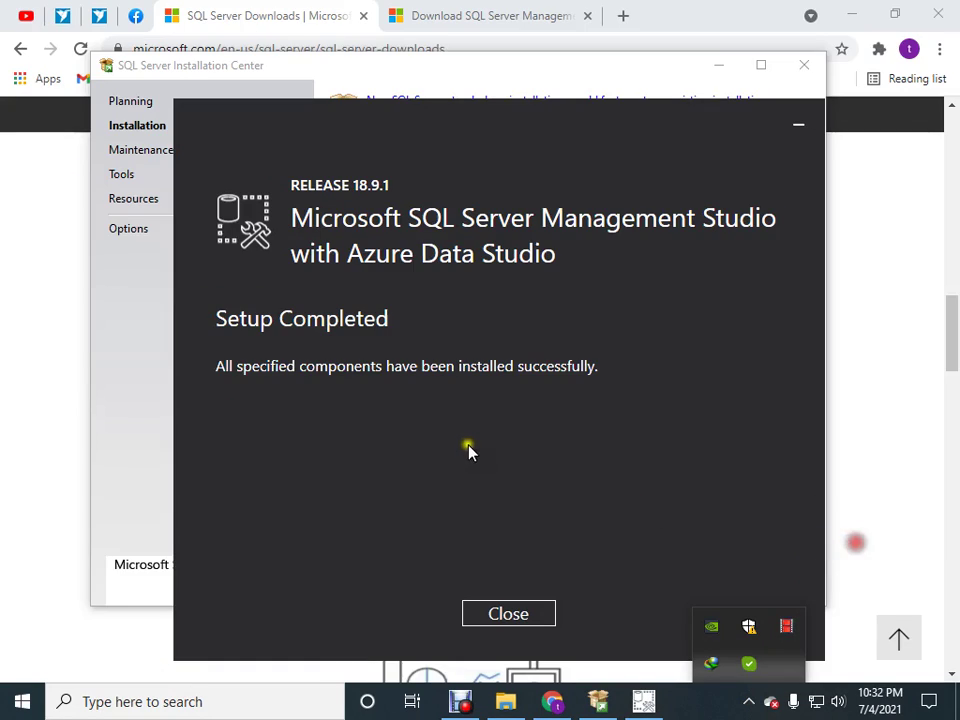
left_click(470, 455)
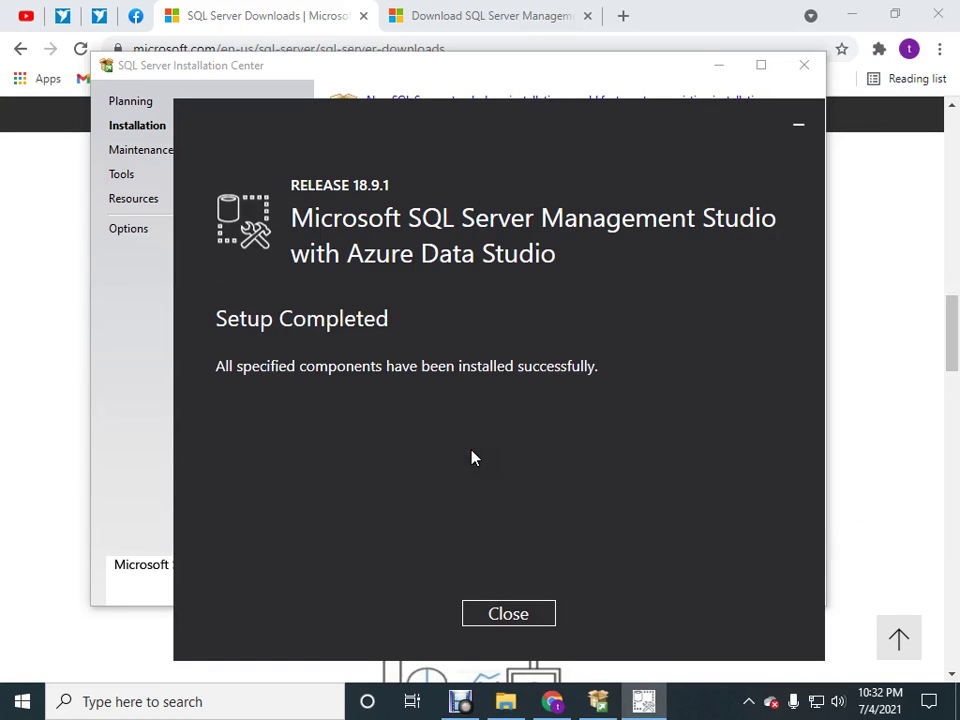
left_click(507, 613)
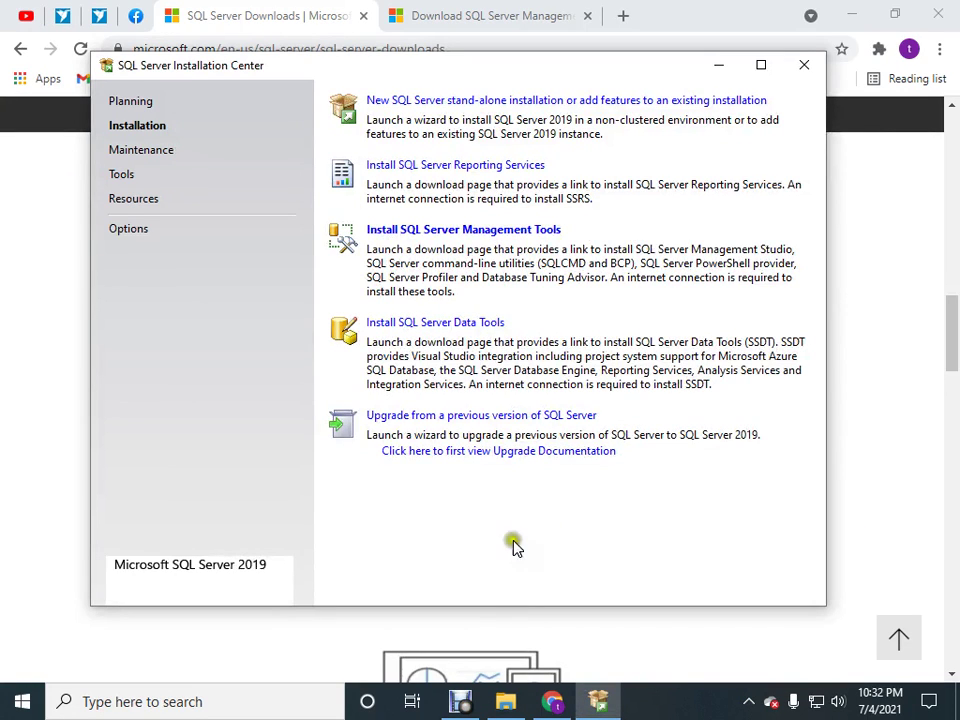
left_click(804, 66)
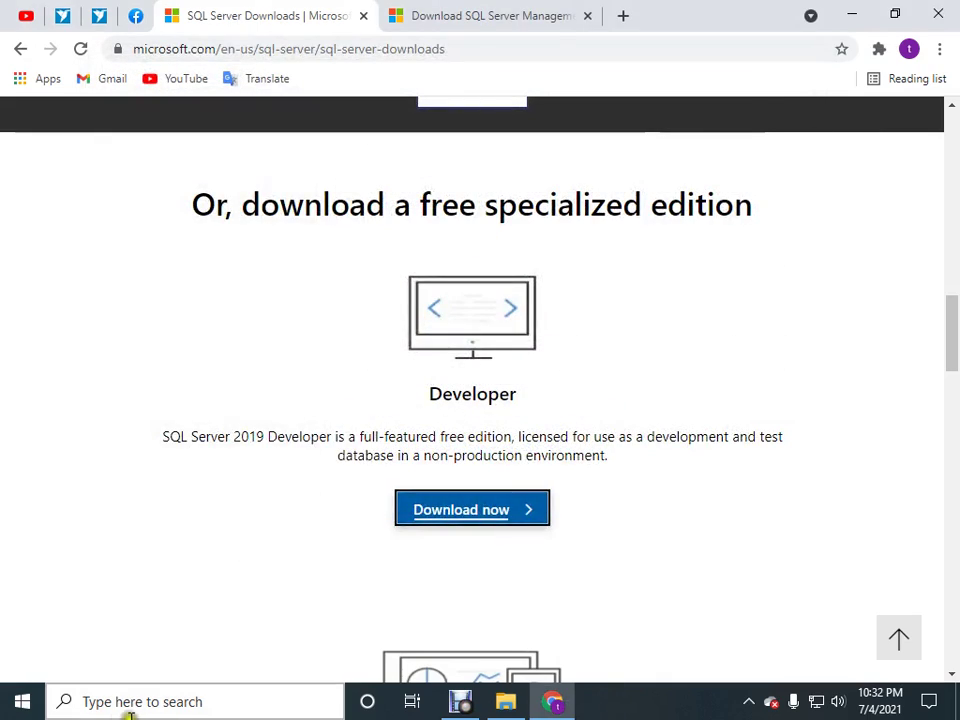
Launch Microsoft SQL Server Management Studio 18 from the Start menu's Recently added apps.
left_click(122, 712)
left_click(36, 700)
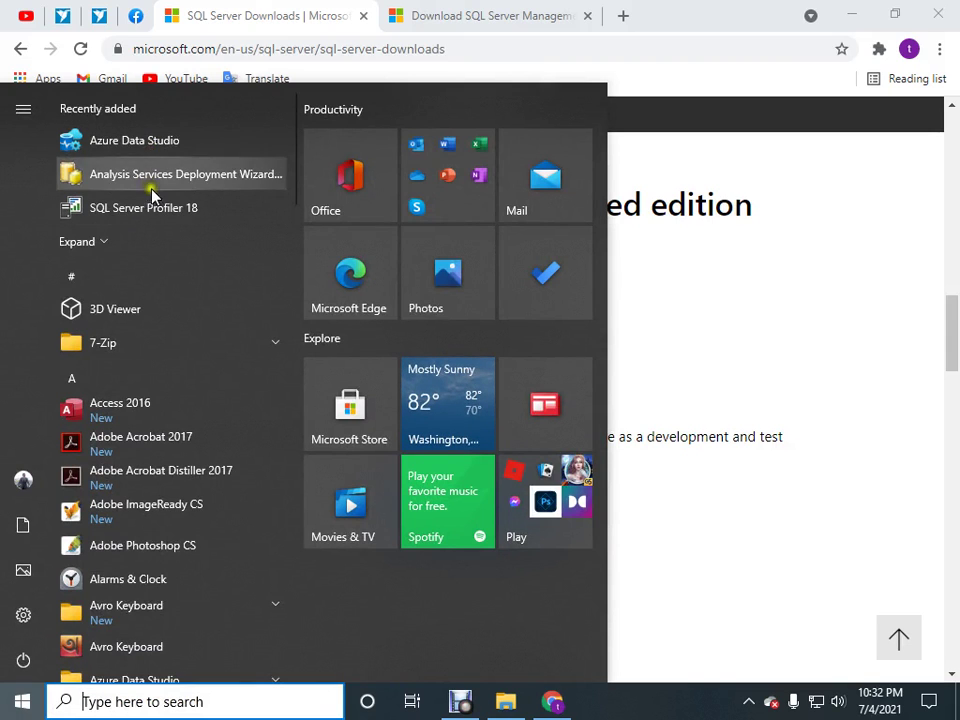
left_click(105, 238)
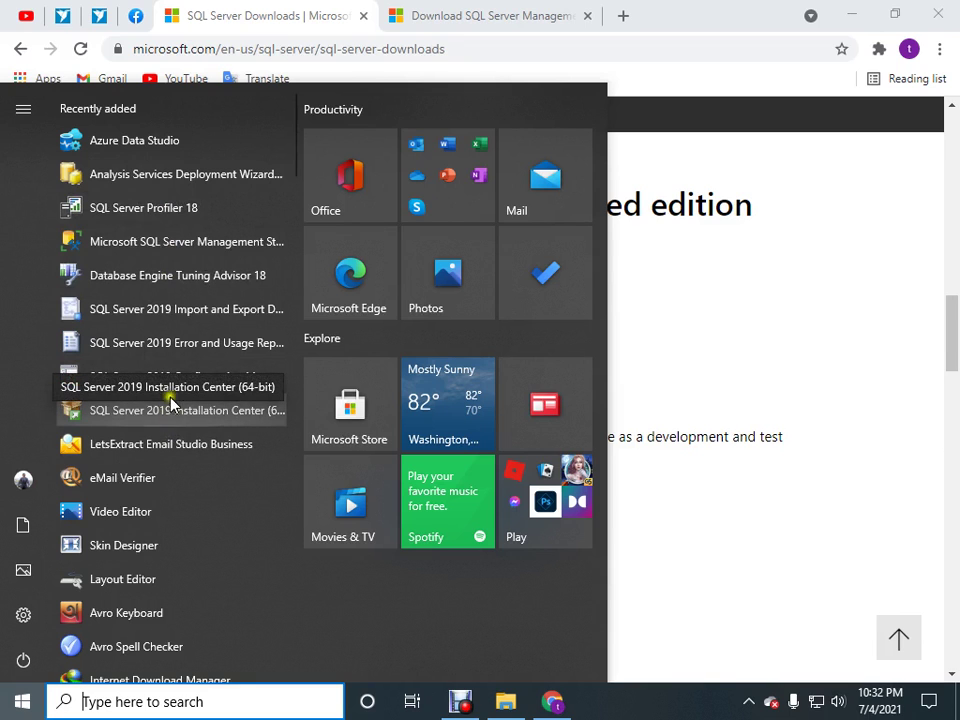
left_click(178, 243)
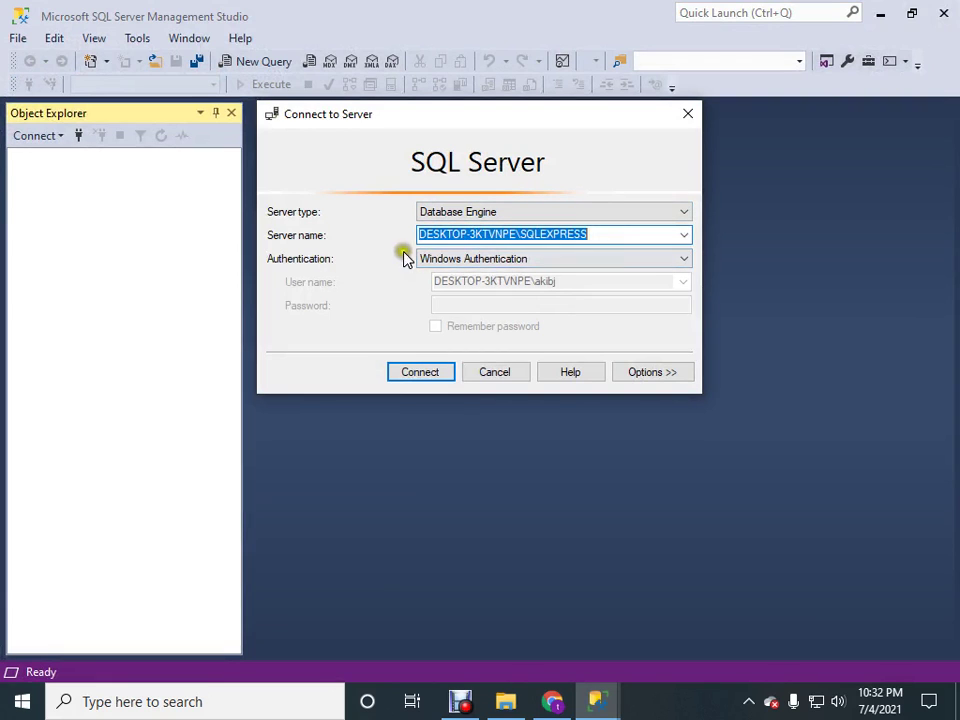
Connect to SQLEXPRESS, browse master's System Tables to dbo.MSreplication_options, then collapse Databases.
left_click(578, 233)
left_click(420, 375)
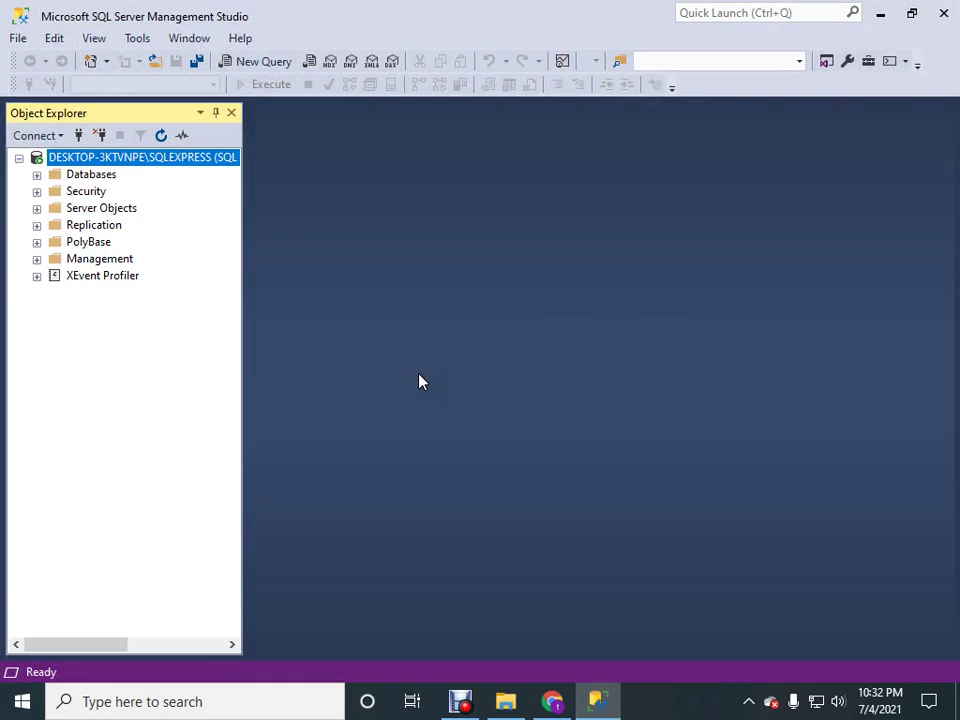
left_click(37, 175)
left_click(54, 191)
left_click(72, 208)
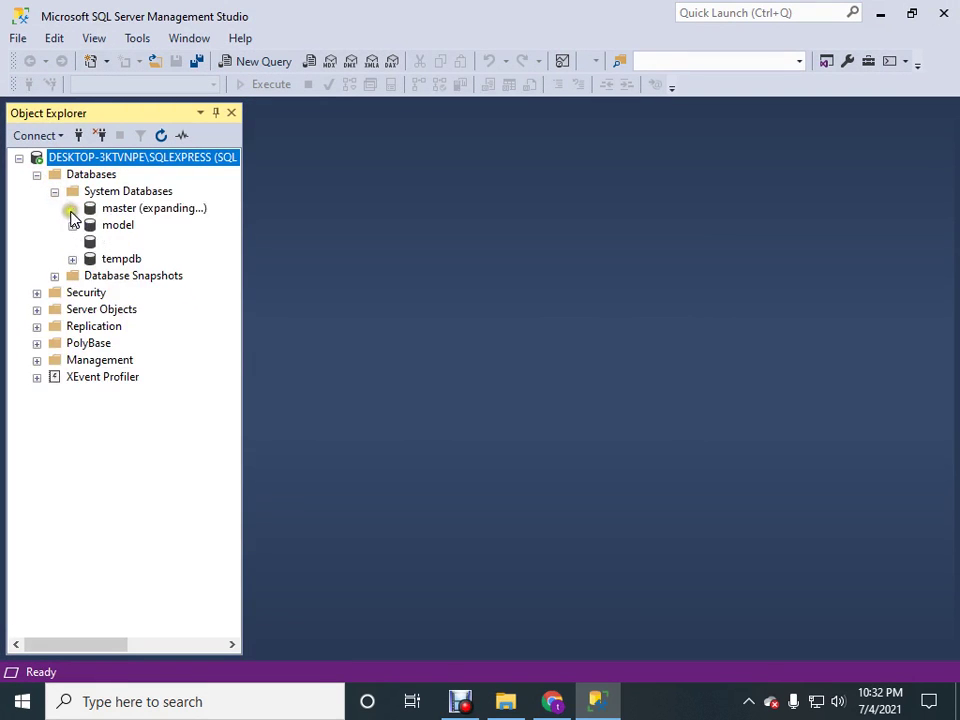
left_click(90, 225)
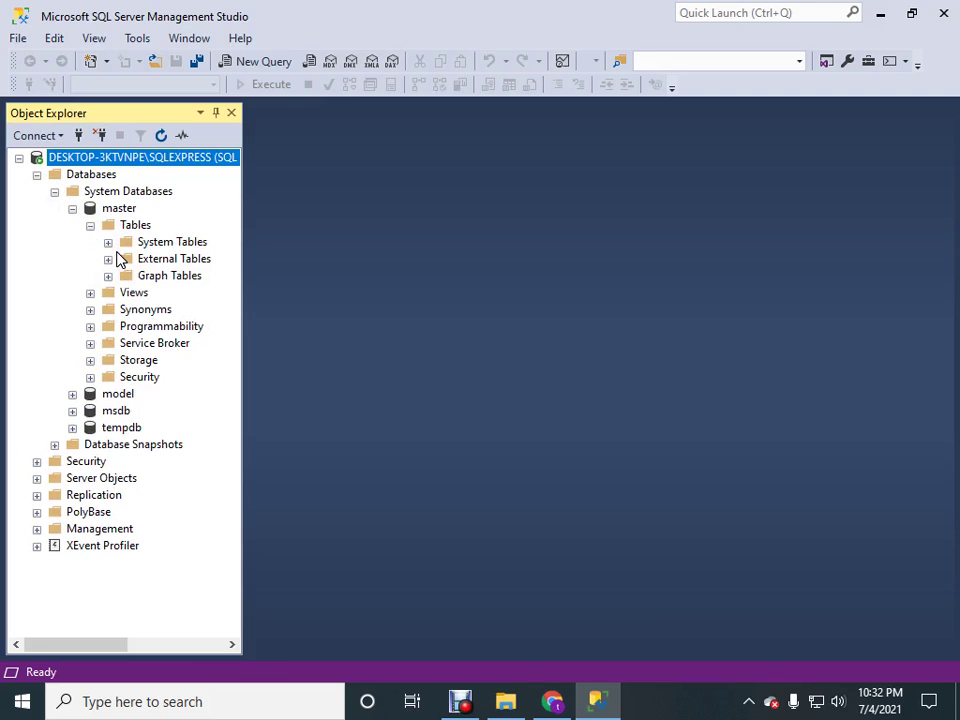
left_click(108, 242)
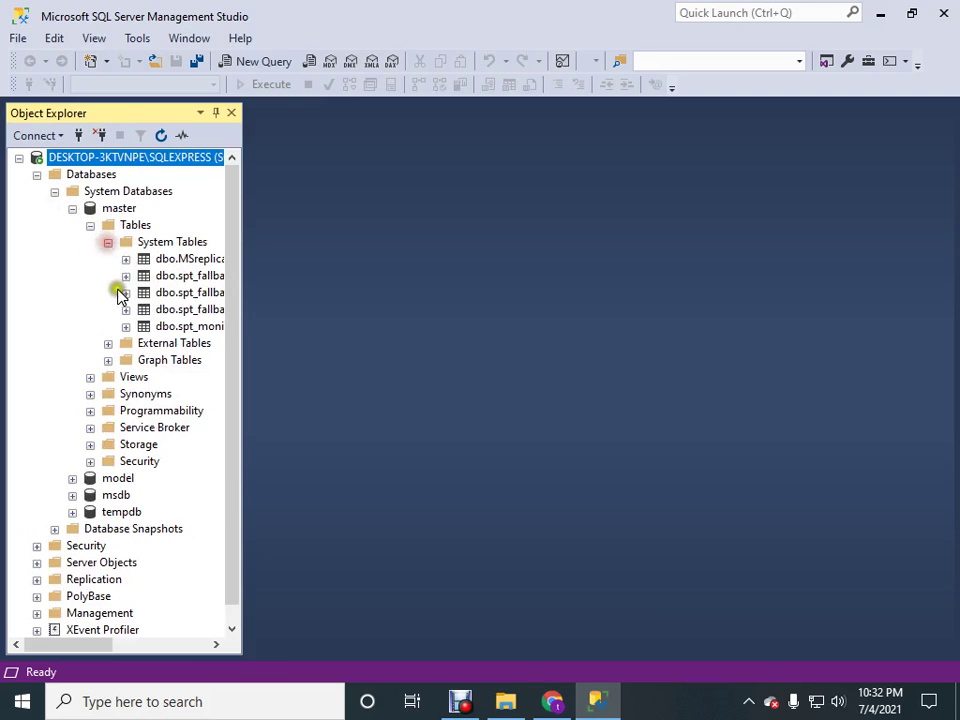
left_click(165, 260)
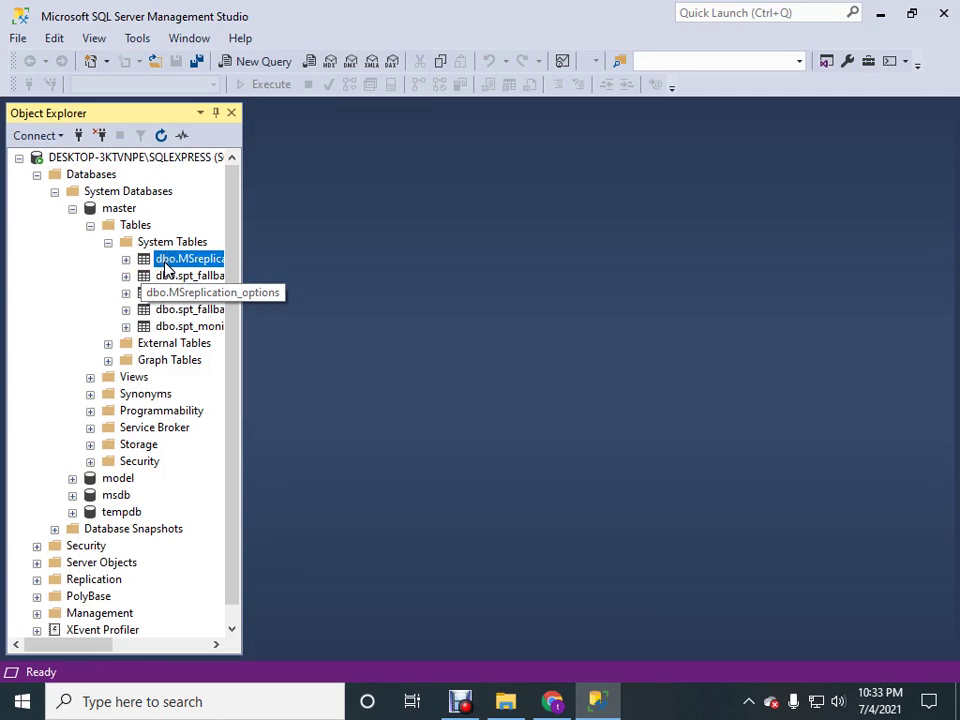
left_click(37, 175)
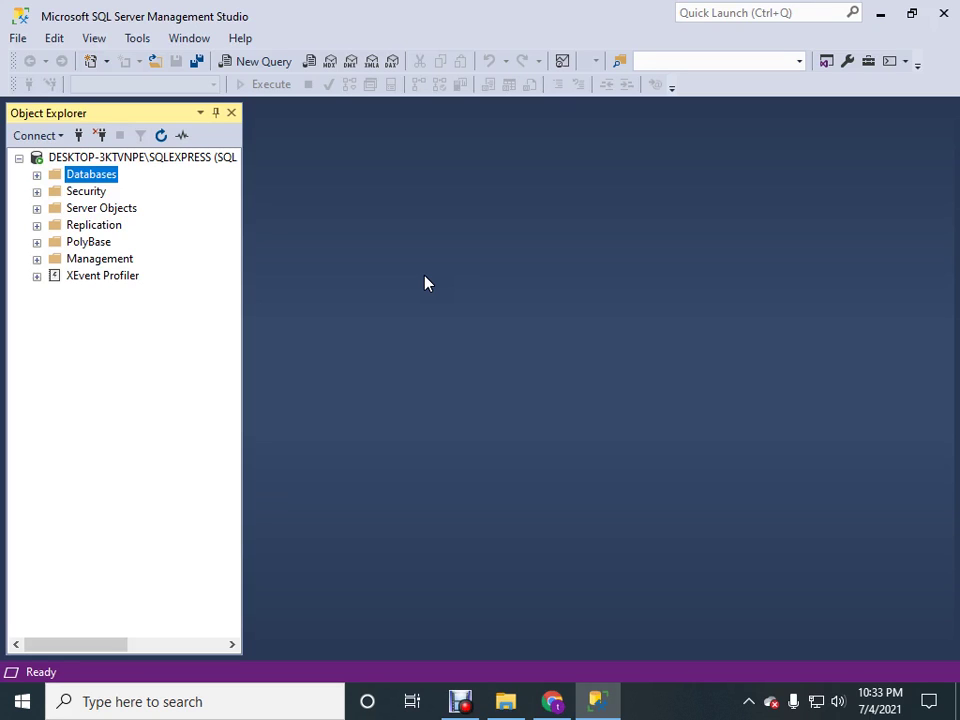
left_click(748, 701)
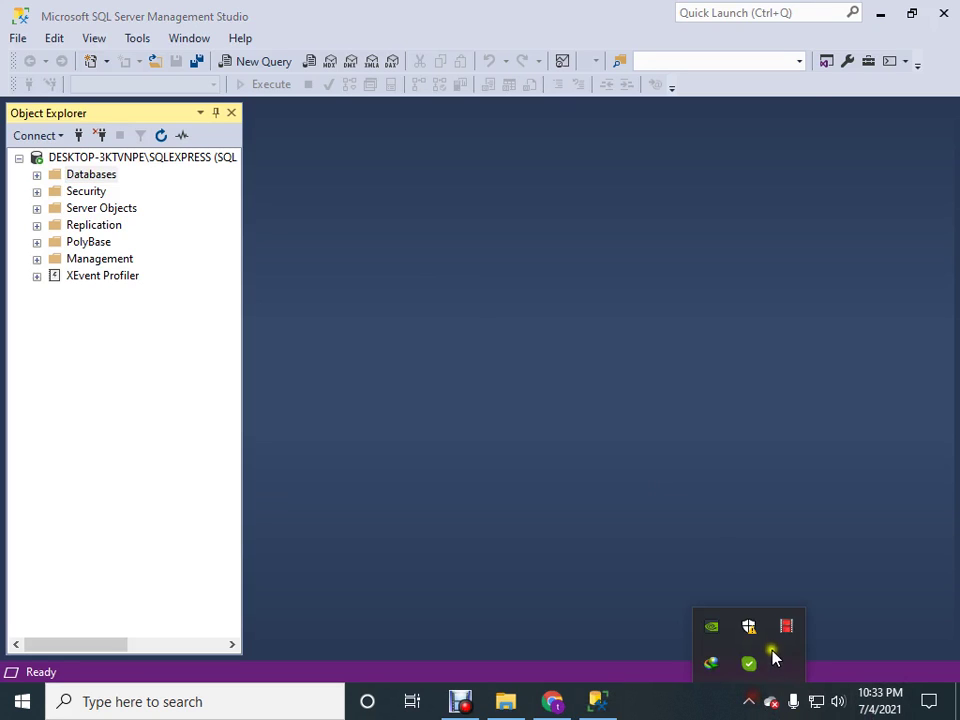